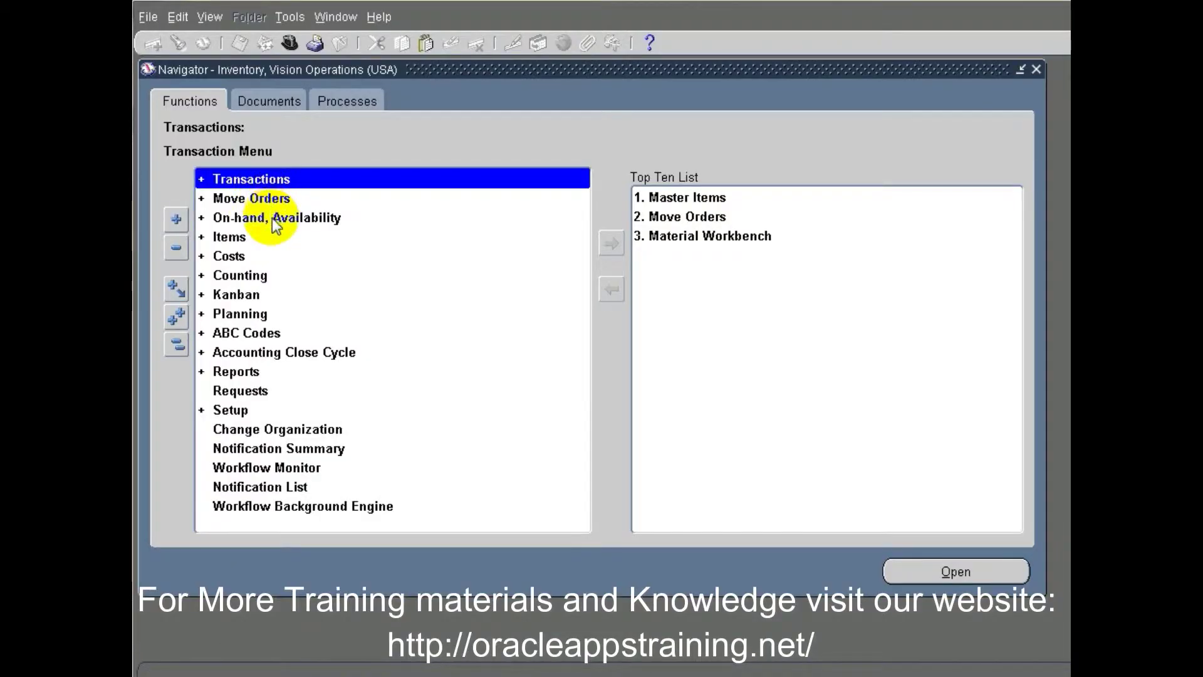
Query on-hand quantity for item RB PAN 42 STAND (searched as 'RB PAN %') and review its availability.
double_click(280, 218)
click(278, 237)
double_click(279, 237)
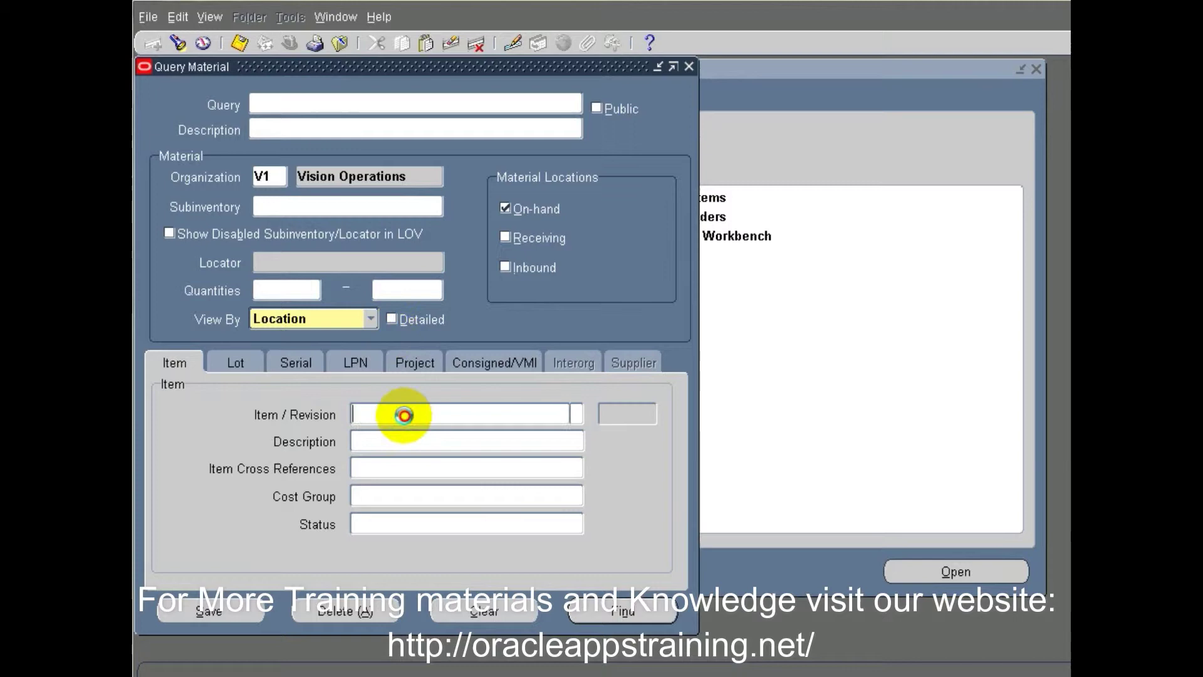
click(406, 416)
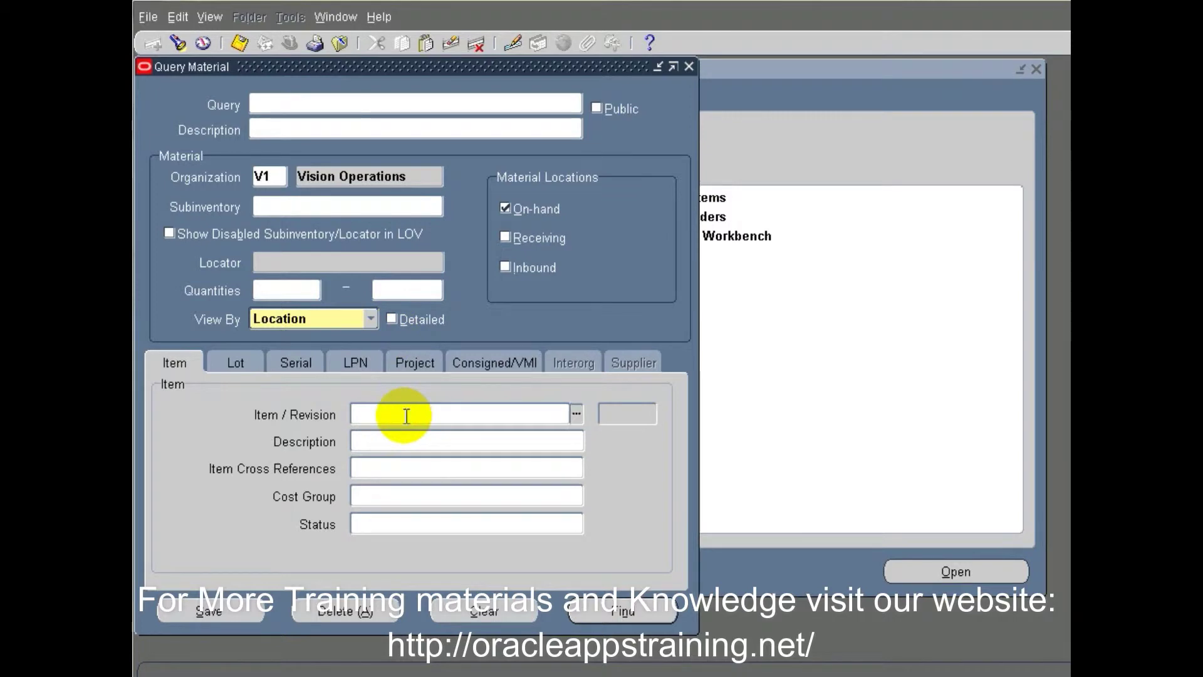
text(RB)
text( PAN %)
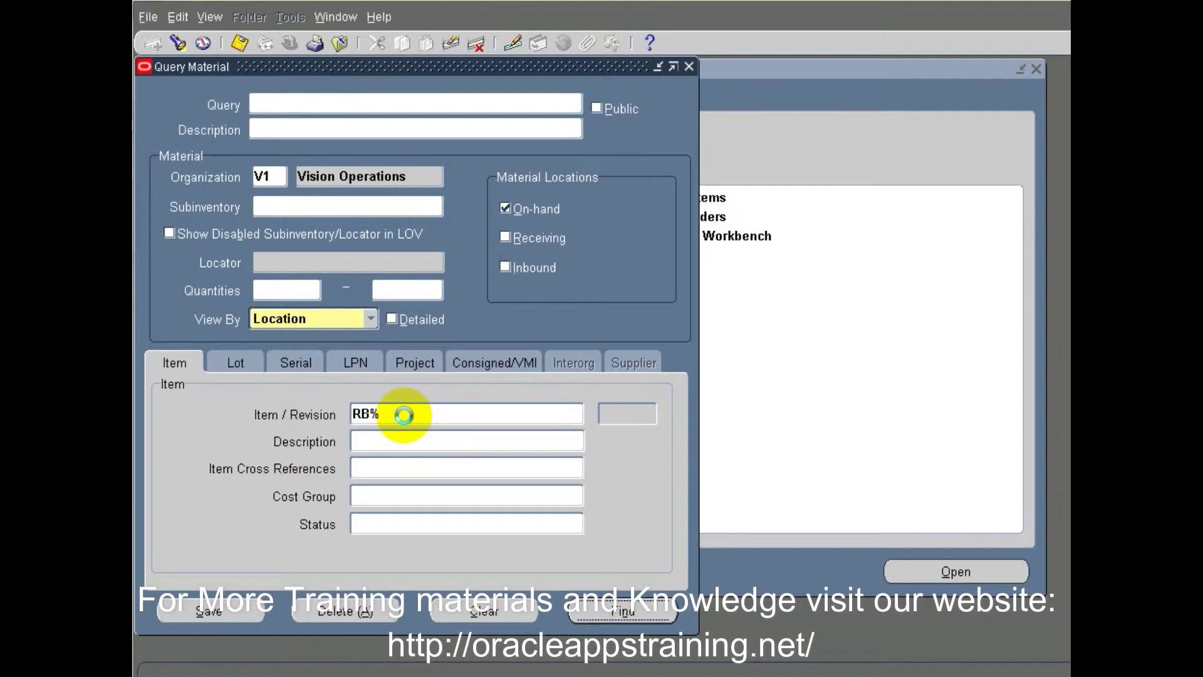
key(Tab)
double_click(385, 349)
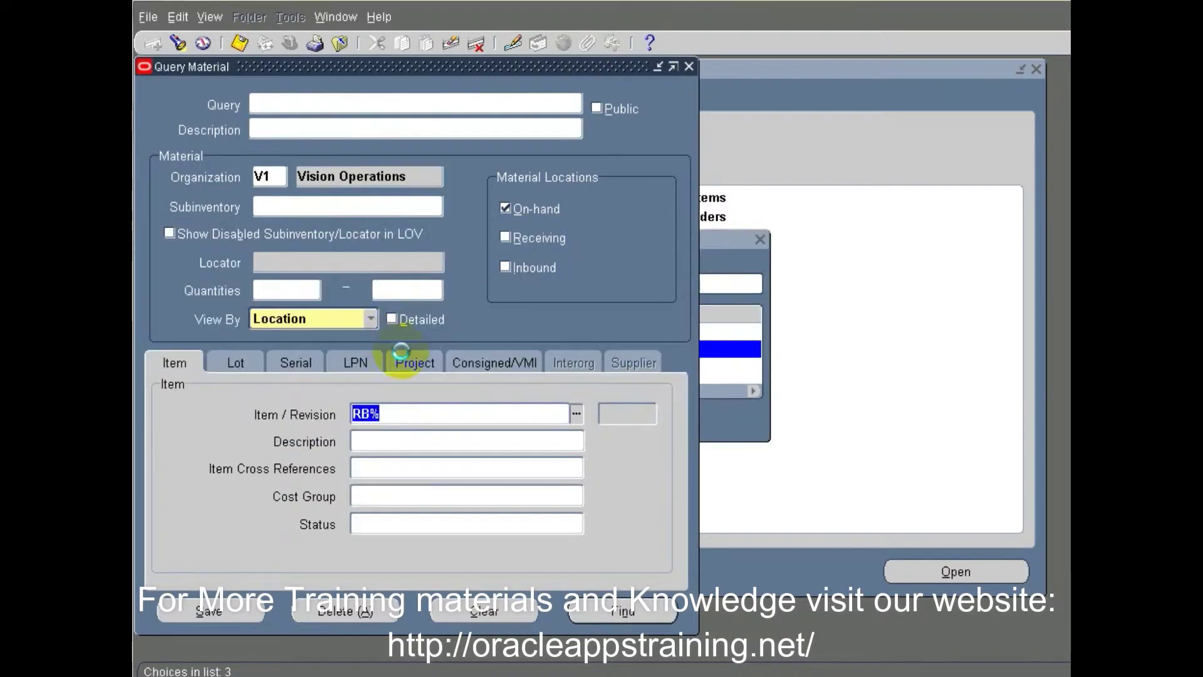
key(Return)
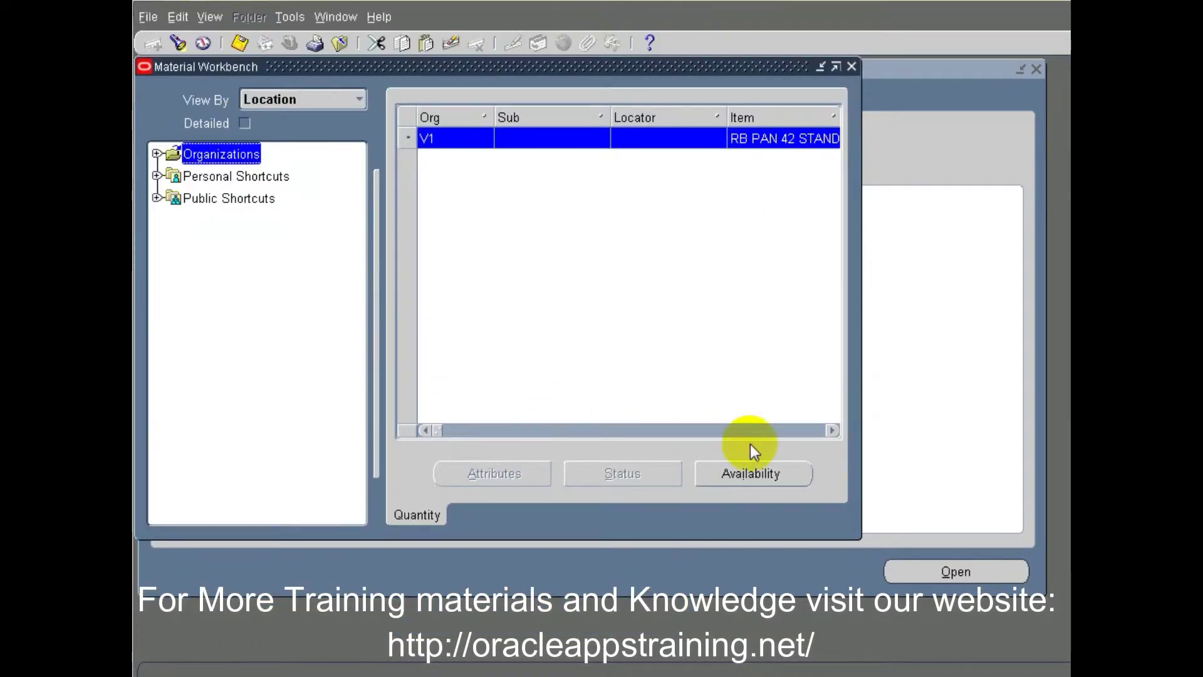
click(751, 476)
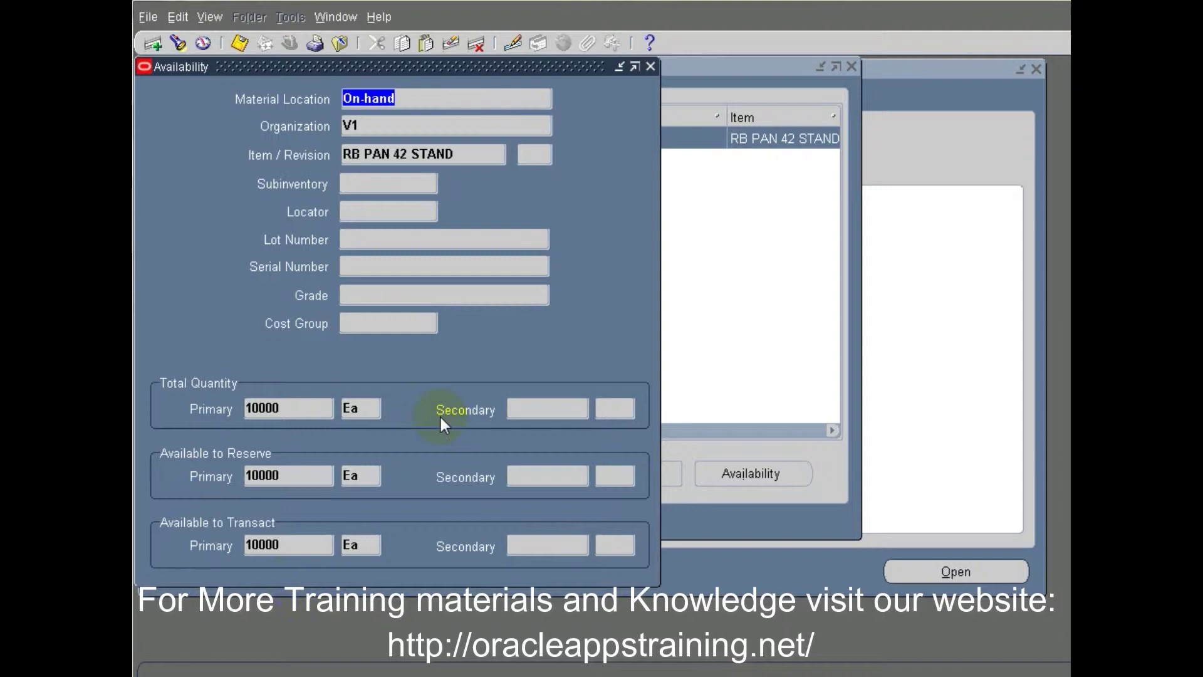
click(650, 66)
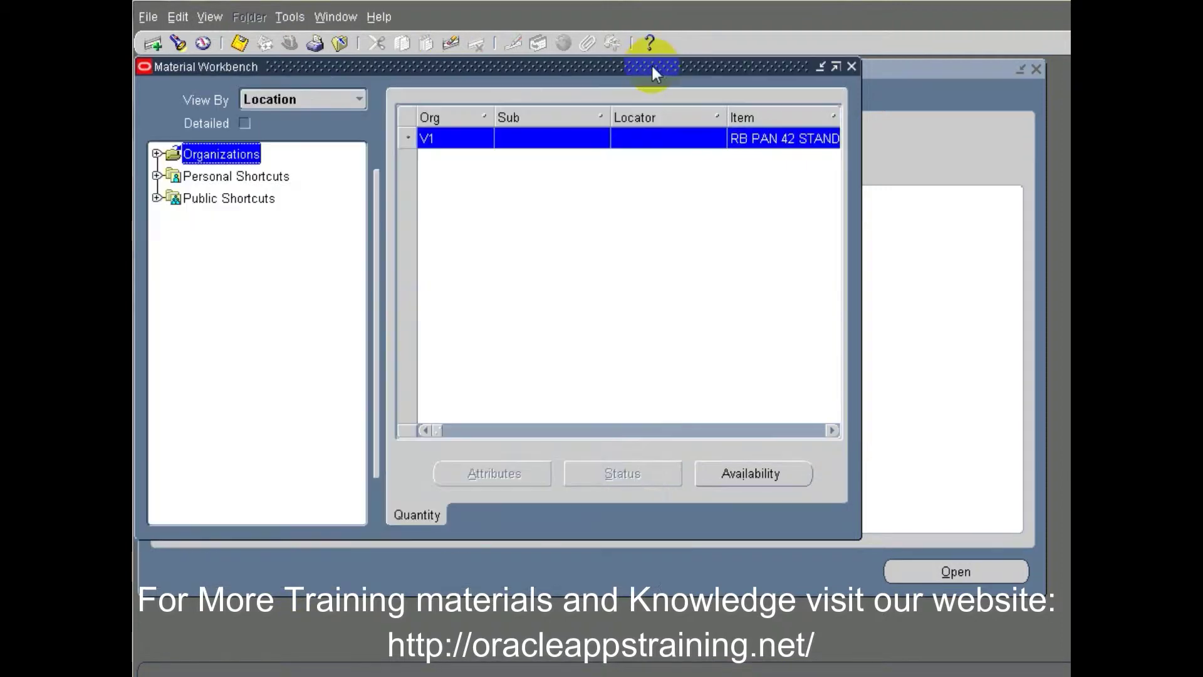
Expand Organizations > V1 > On-hand to show 10000 Ea of the item in RB RM1.
click(158, 153)
click(175, 176)
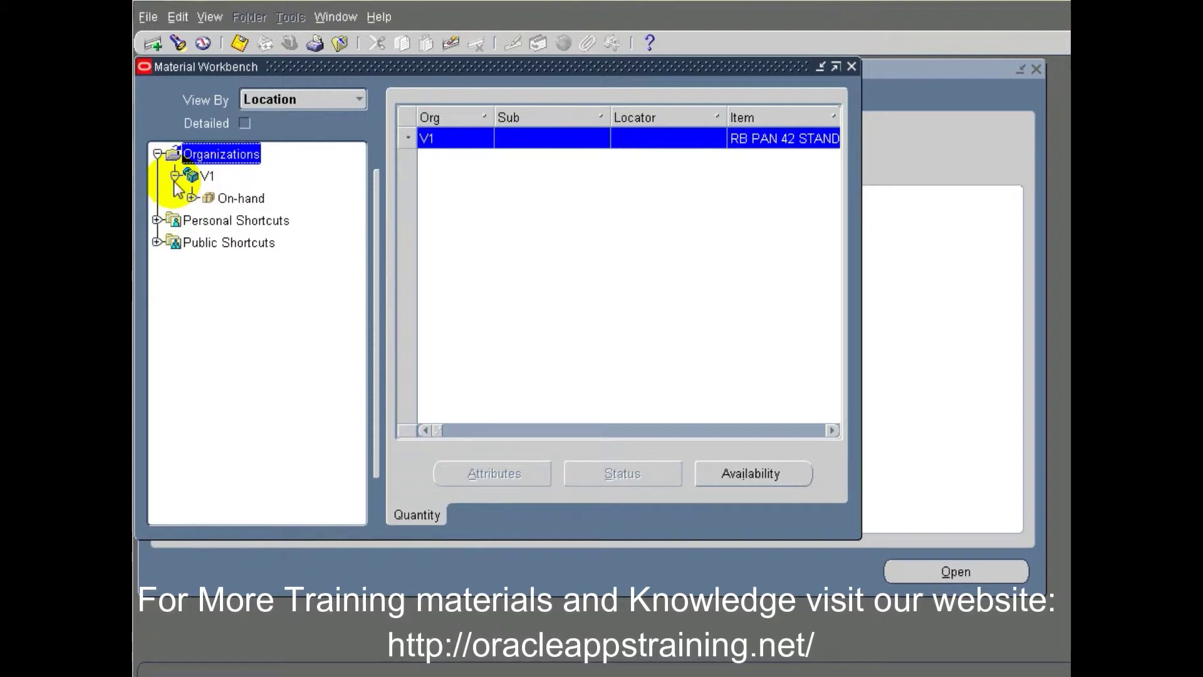
click(192, 198)
click(208, 220)
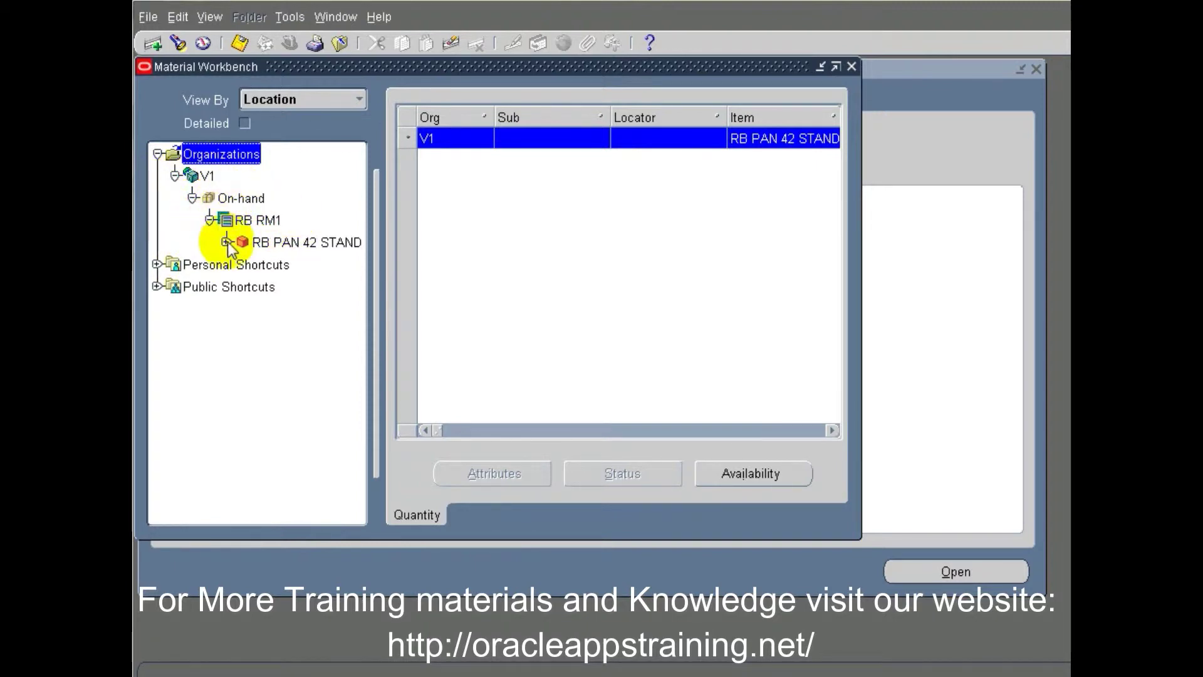
Close the Material Workbench and open Transactions > Subinventory Transfer.
click(852, 67)
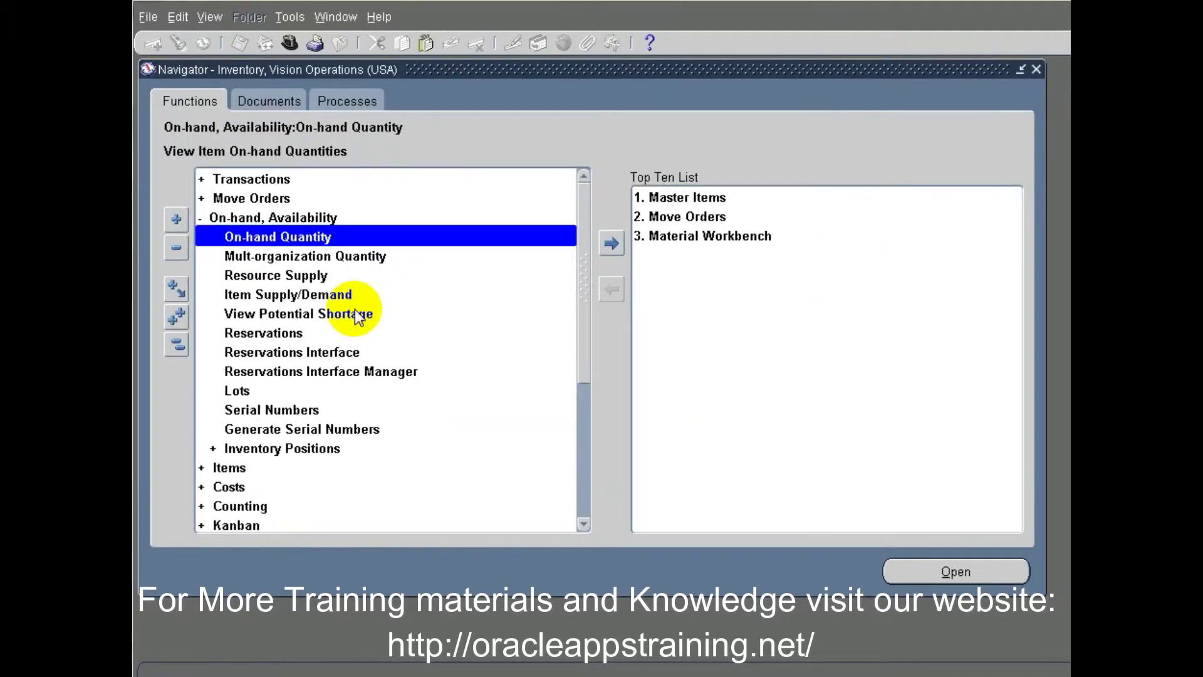
click(176, 345)
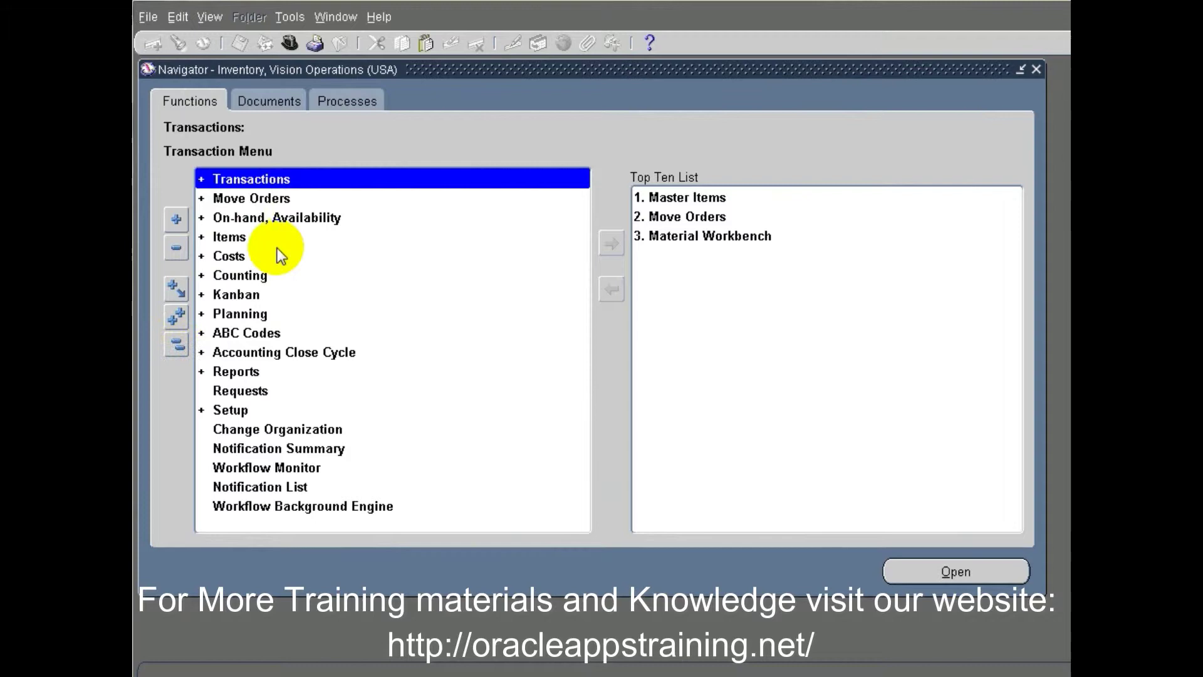
double_click(293, 182)
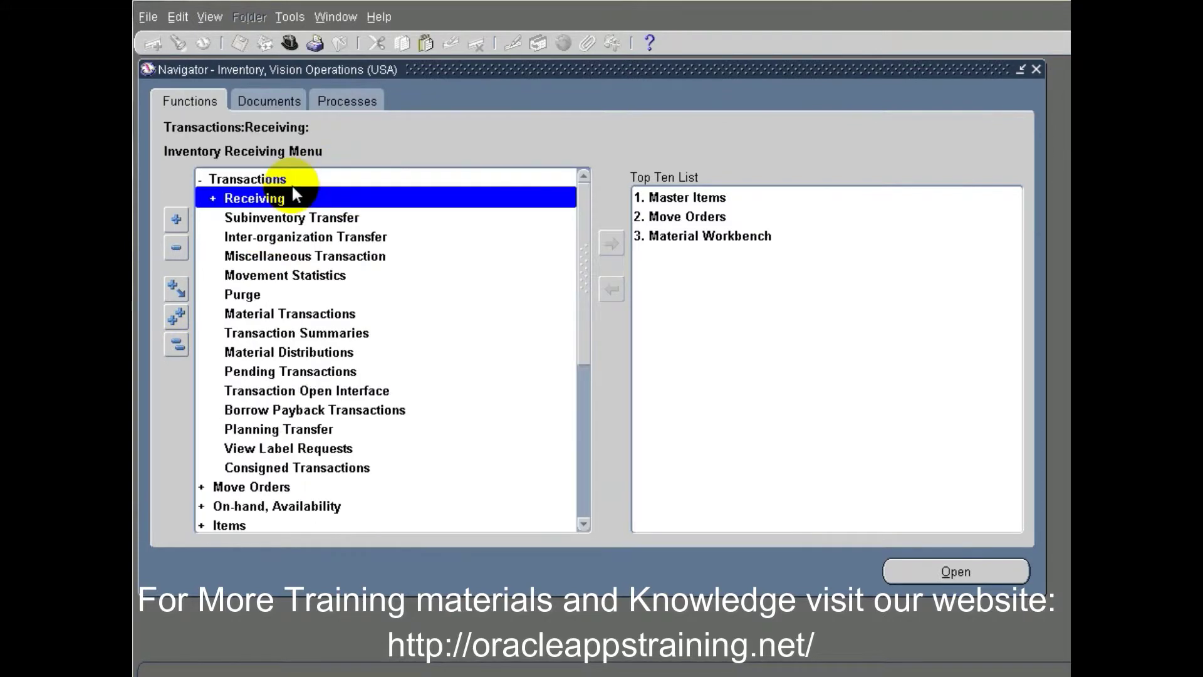
double_click(304, 220)
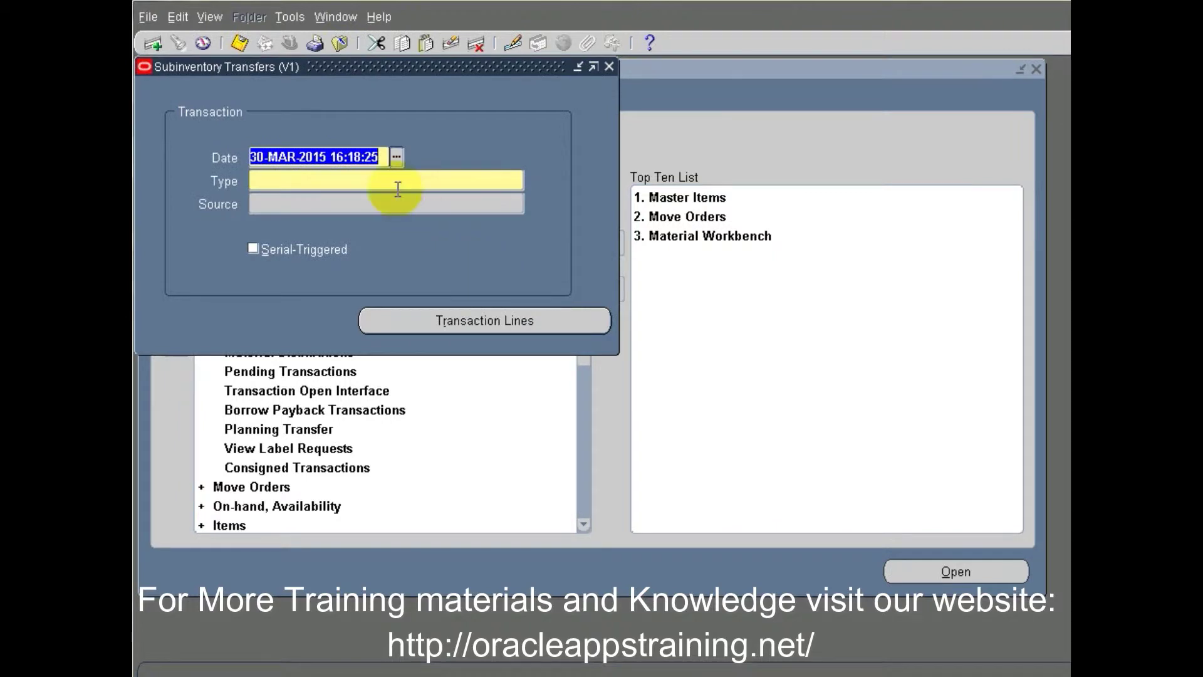
Set the transaction type to Subinventory Transfer.
click(421, 186)
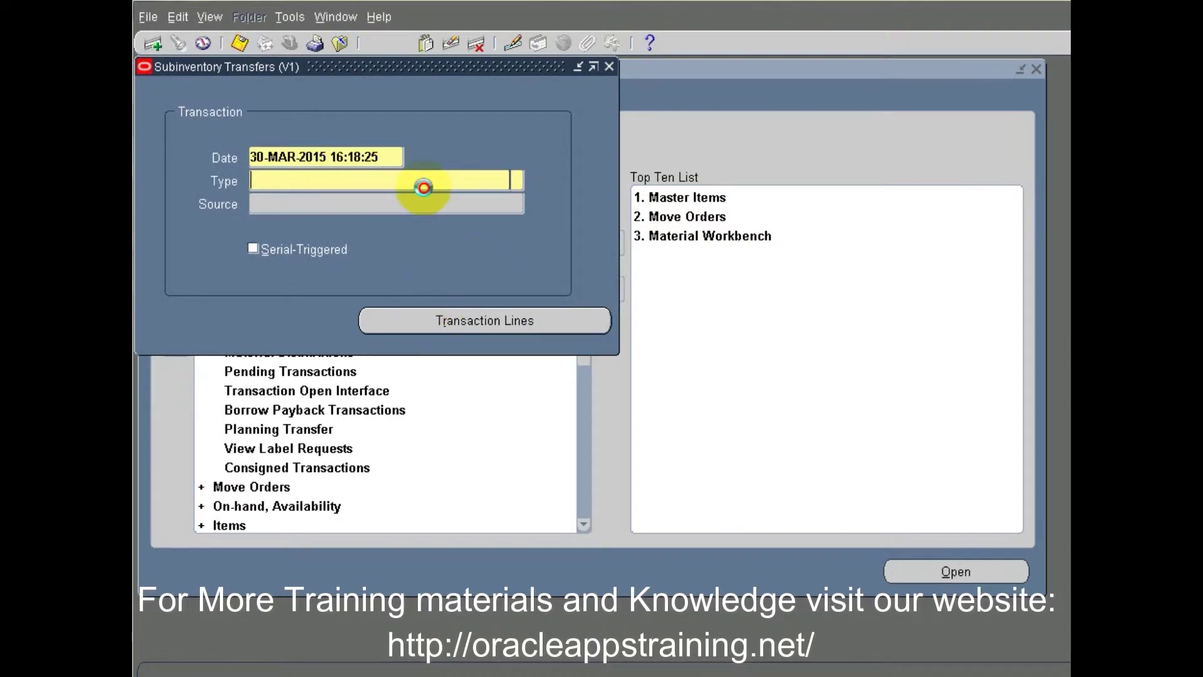
click(519, 182)
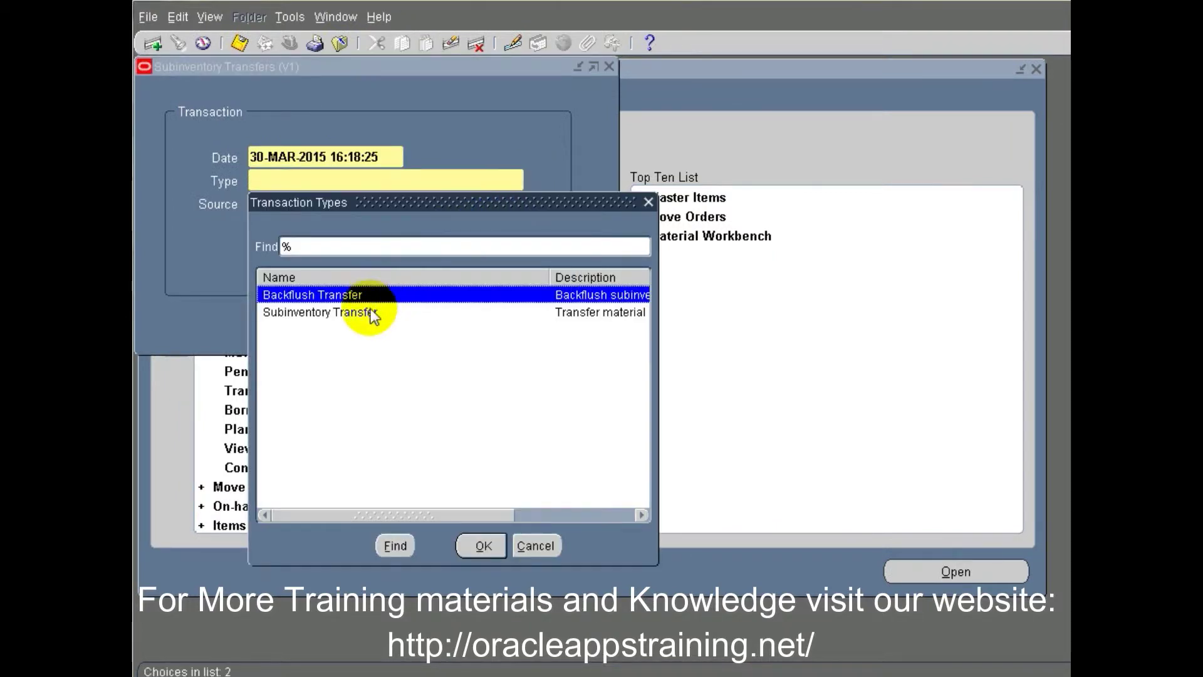
double_click(370, 312)
On the first transaction line, set the item to RB PAN 42 STAND using 'RB PAN %'.
click(464, 320)
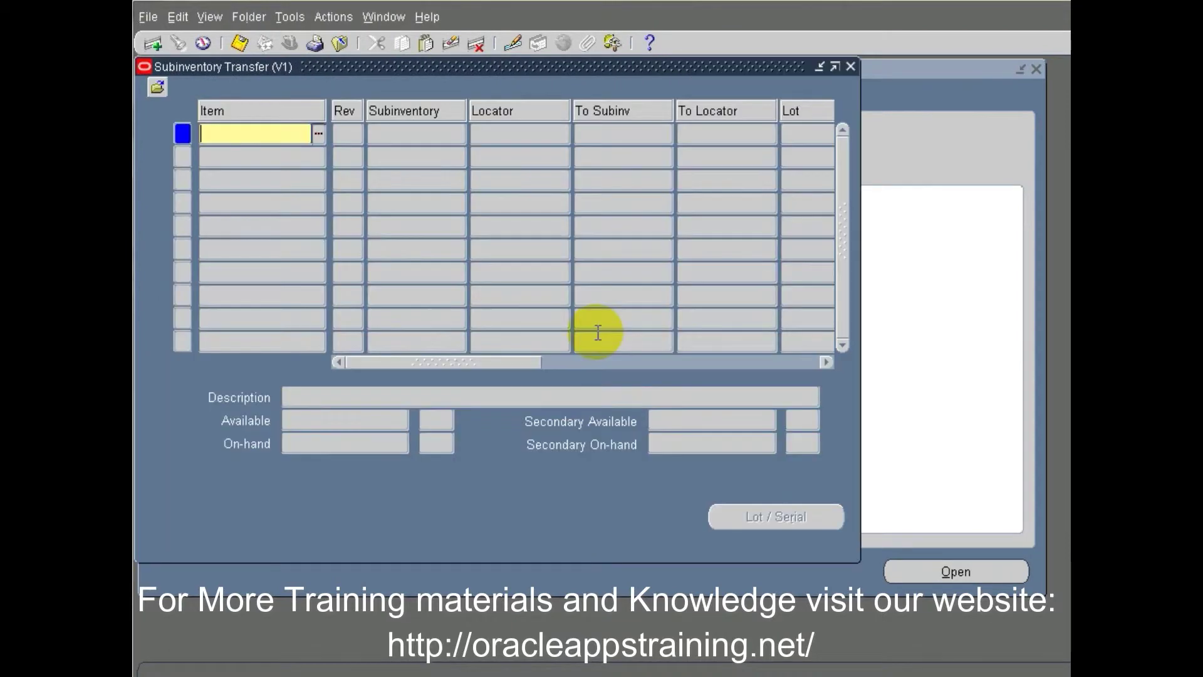
click(318, 134)
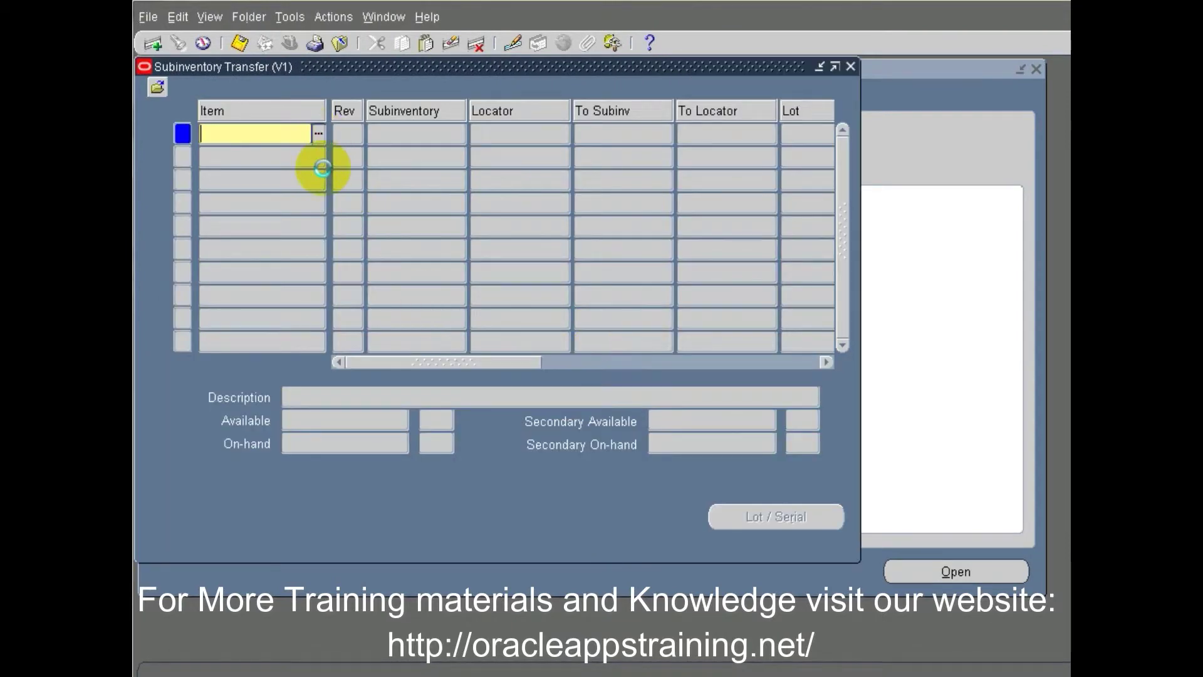
text(R)
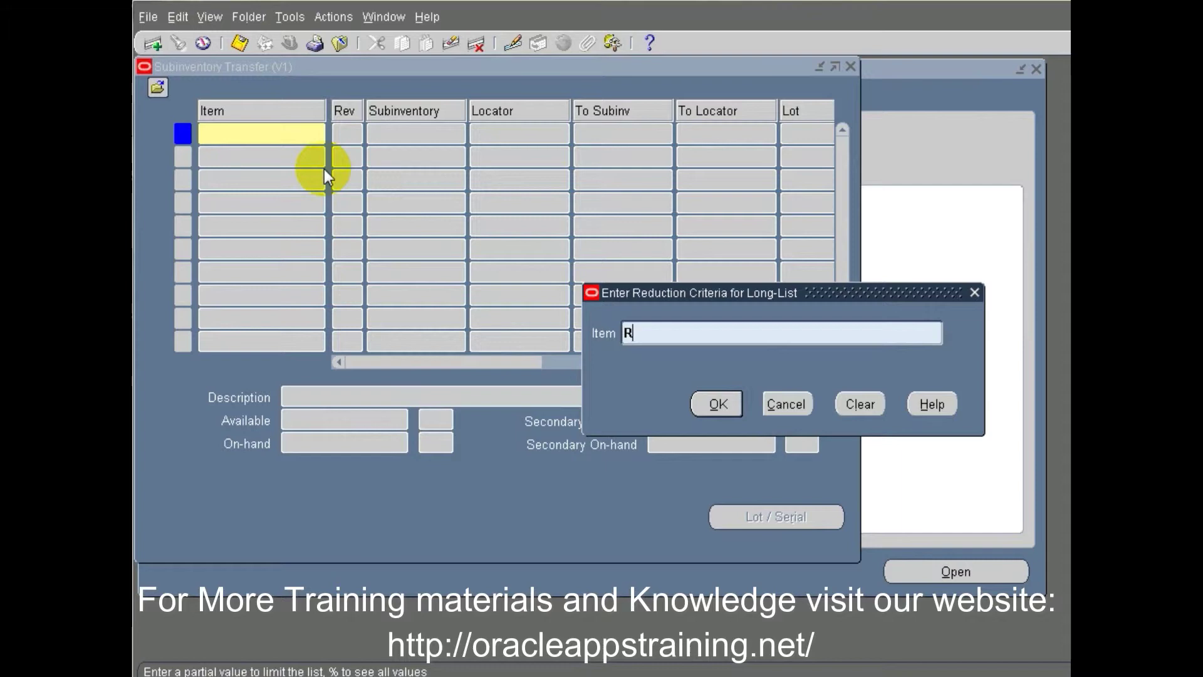
text(B PAN %)
key(Return)
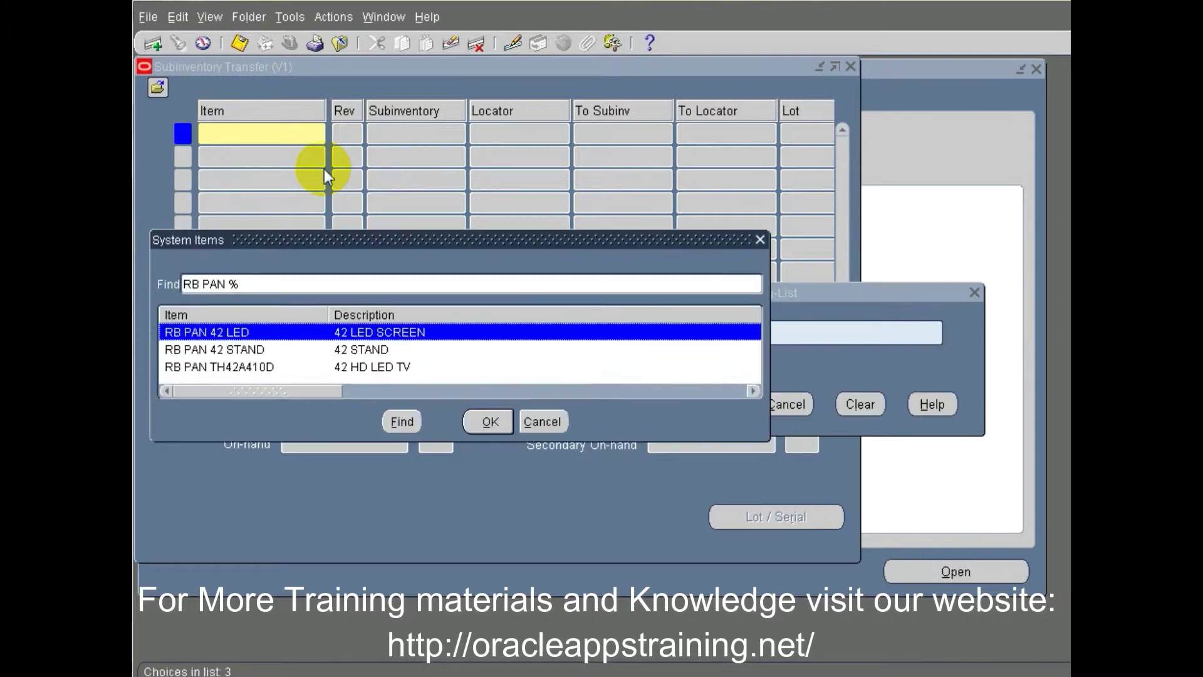
double_click(322, 349)
Set the source subinventory to RB RM1 and the destination to RB RM.
key(Tab)
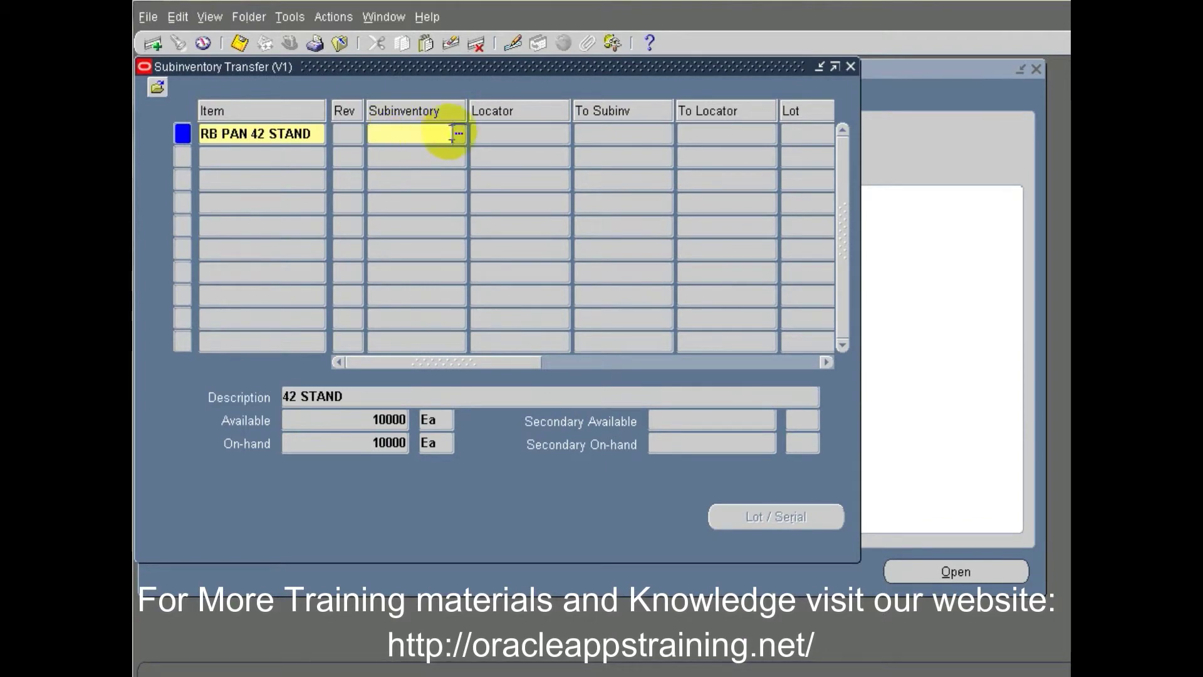
click(461, 134)
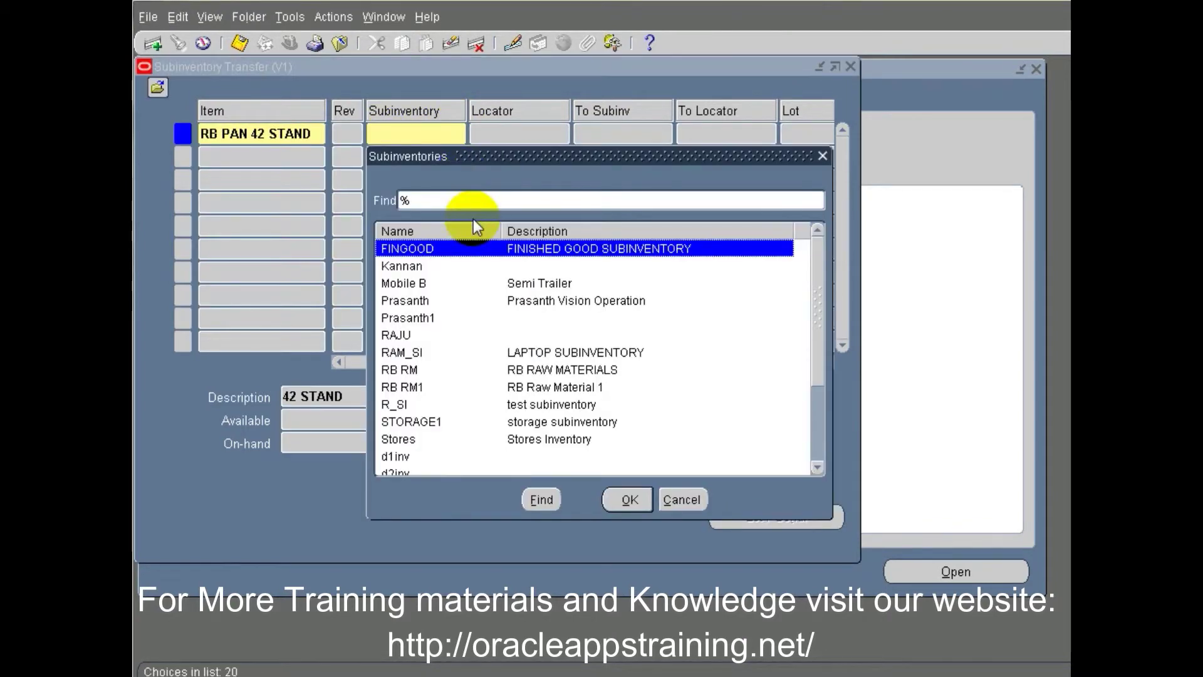
double_click(422, 387)
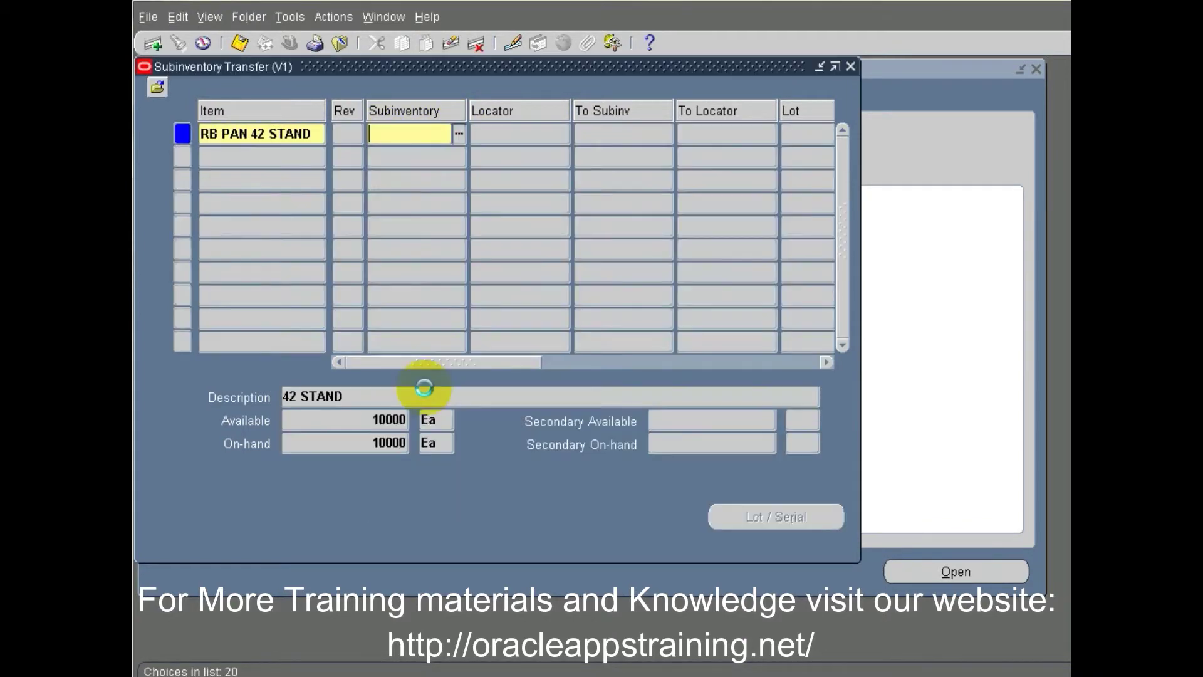
key(Tab)
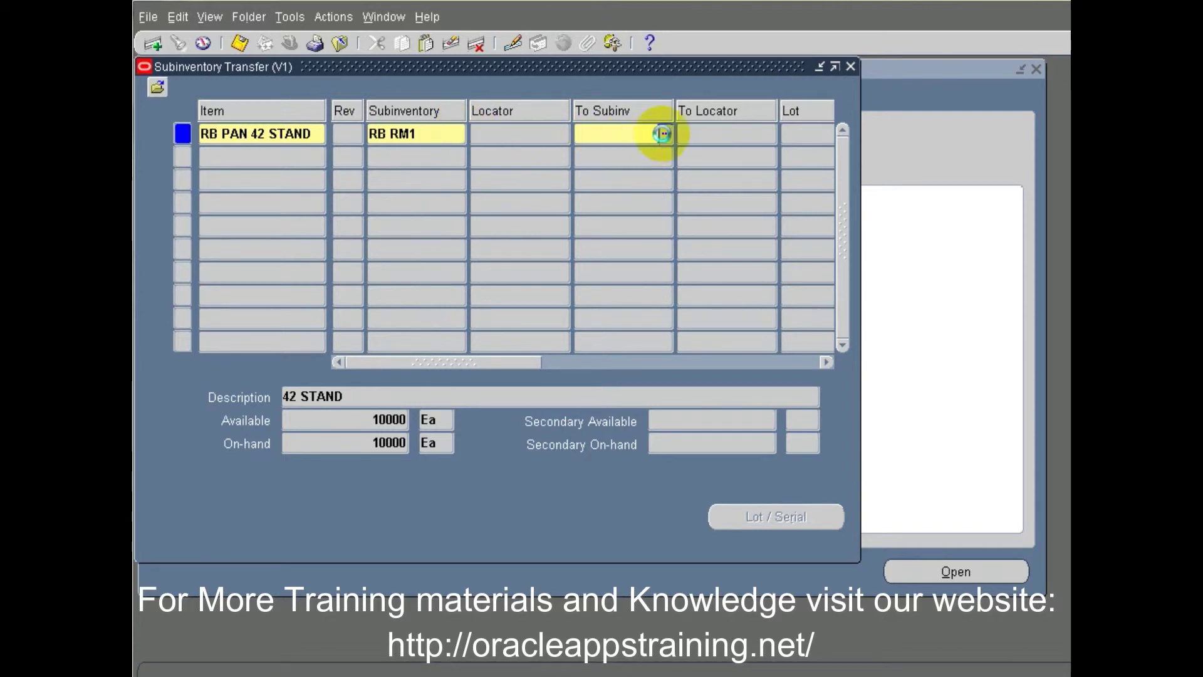
click(665, 134)
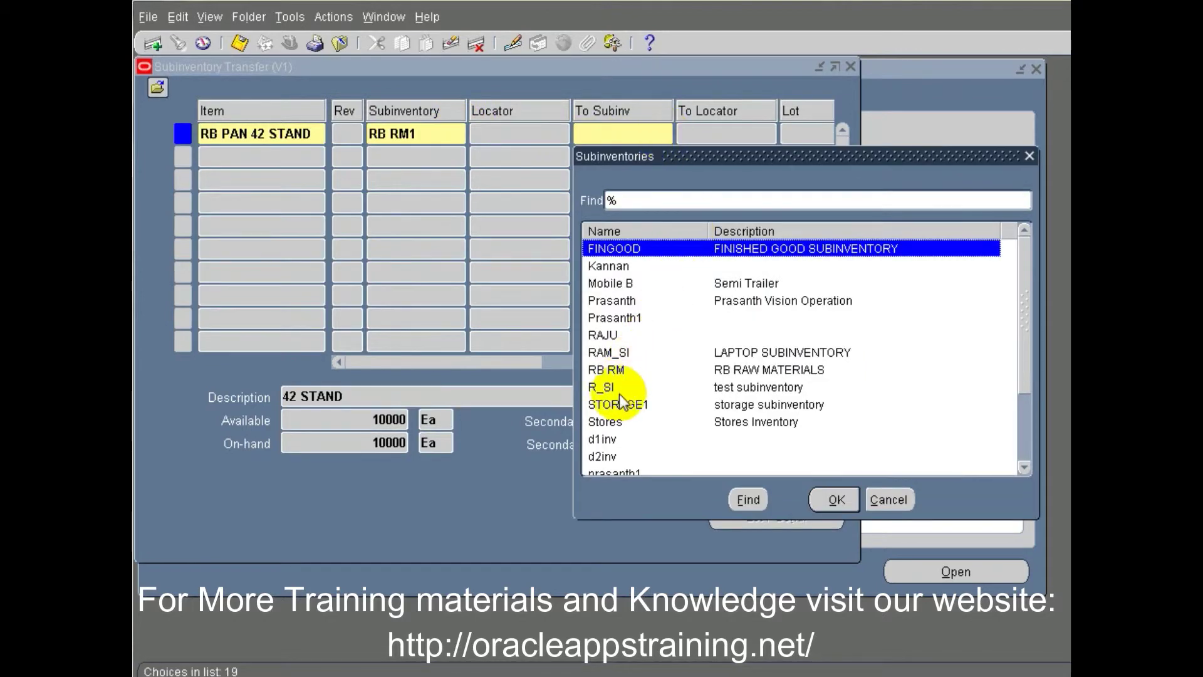
text(r)
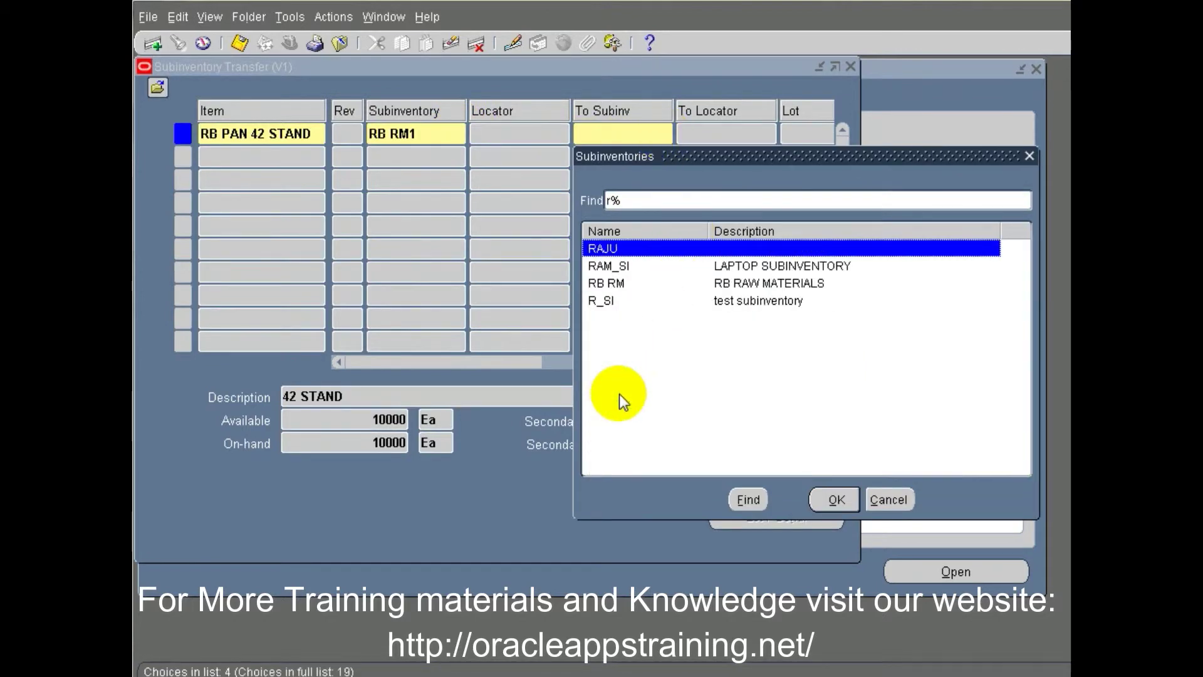
double_click(626, 283)
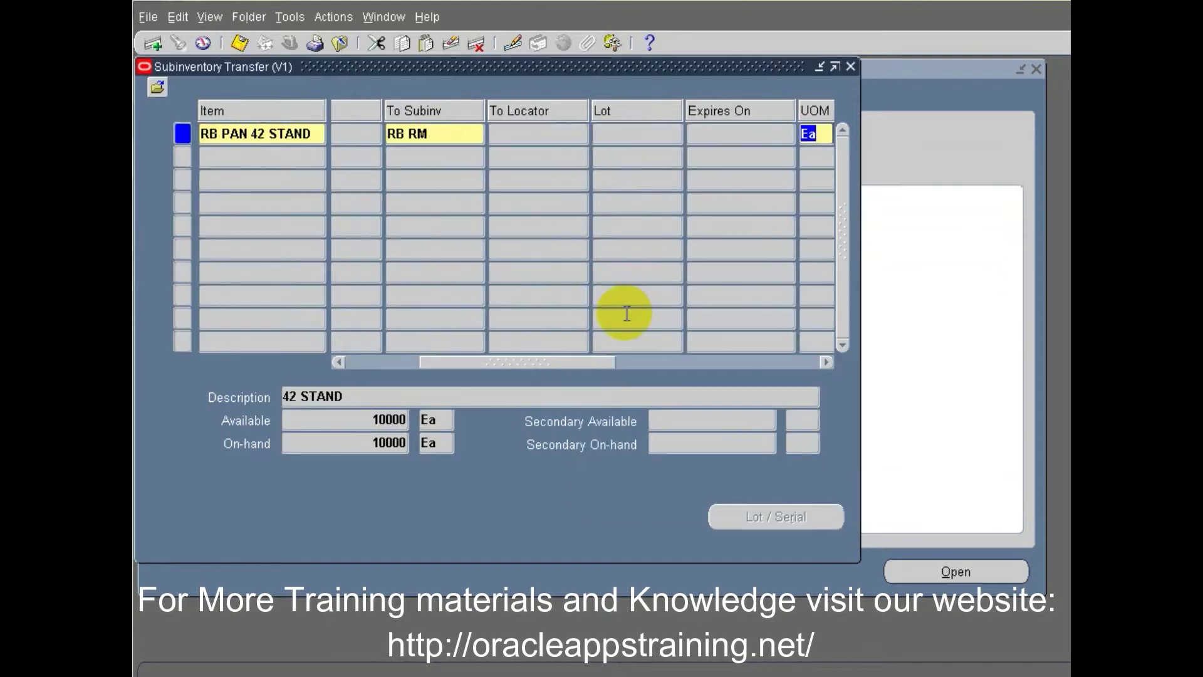
Enter a transfer quantity of 1000 and save the transaction.
drag(485, 363, 376, 367)
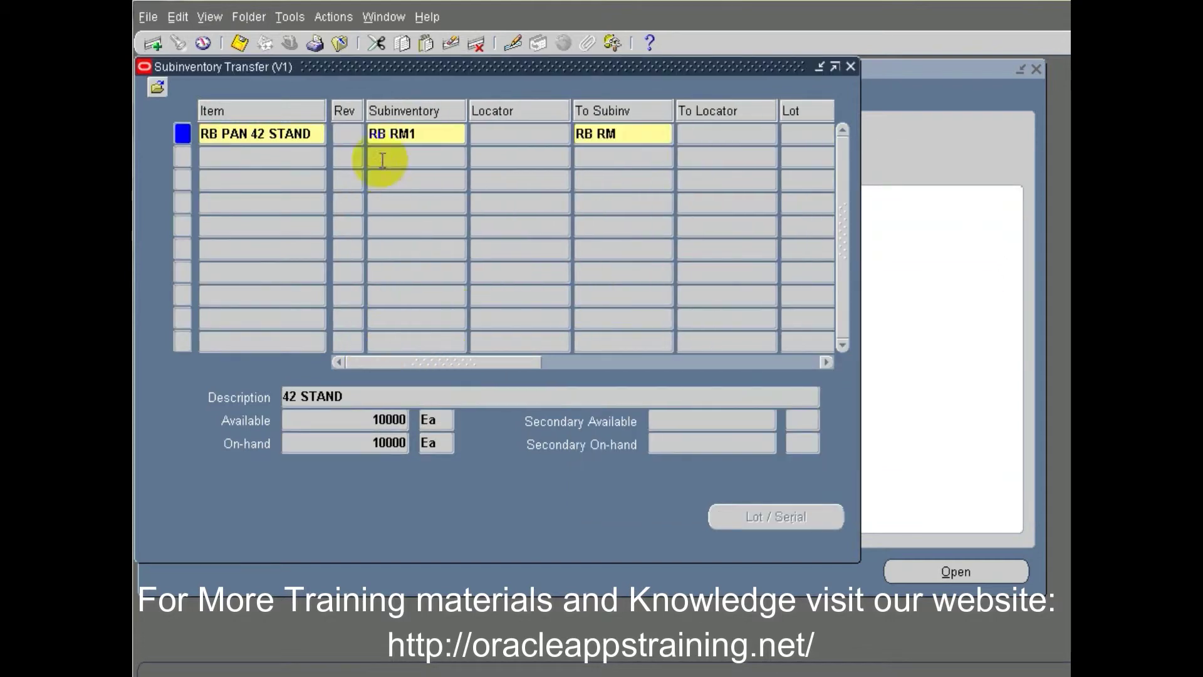
drag(472, 362, 658, 362)
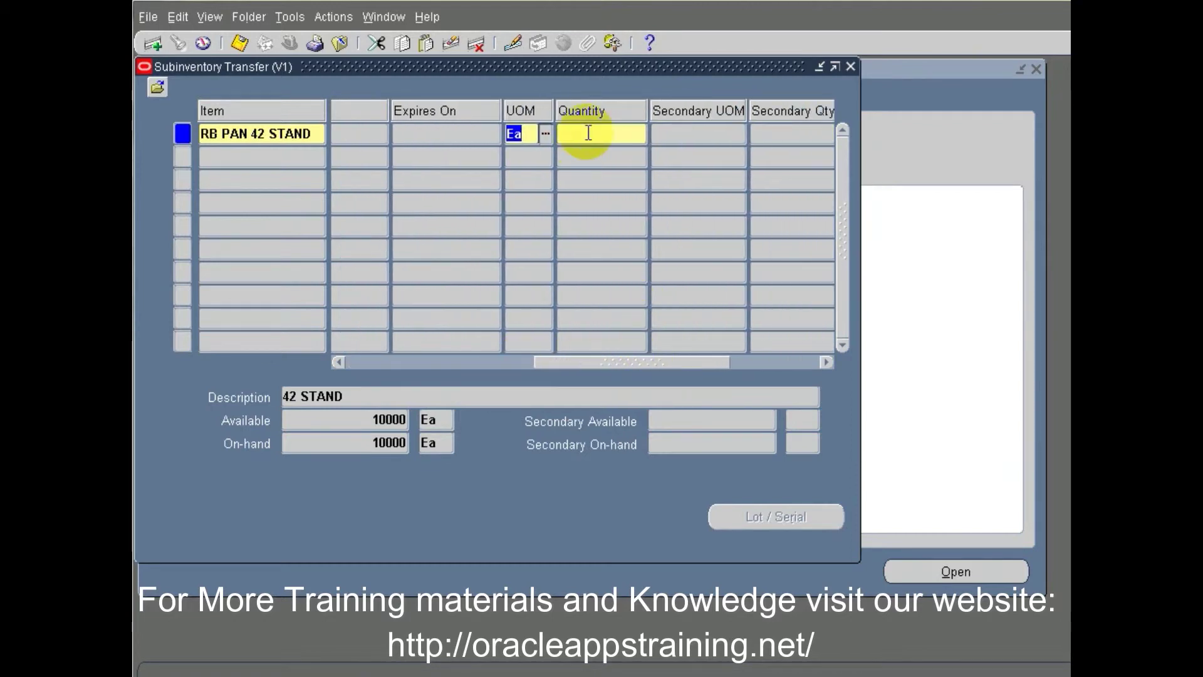
click(588, 133)
text(1000)
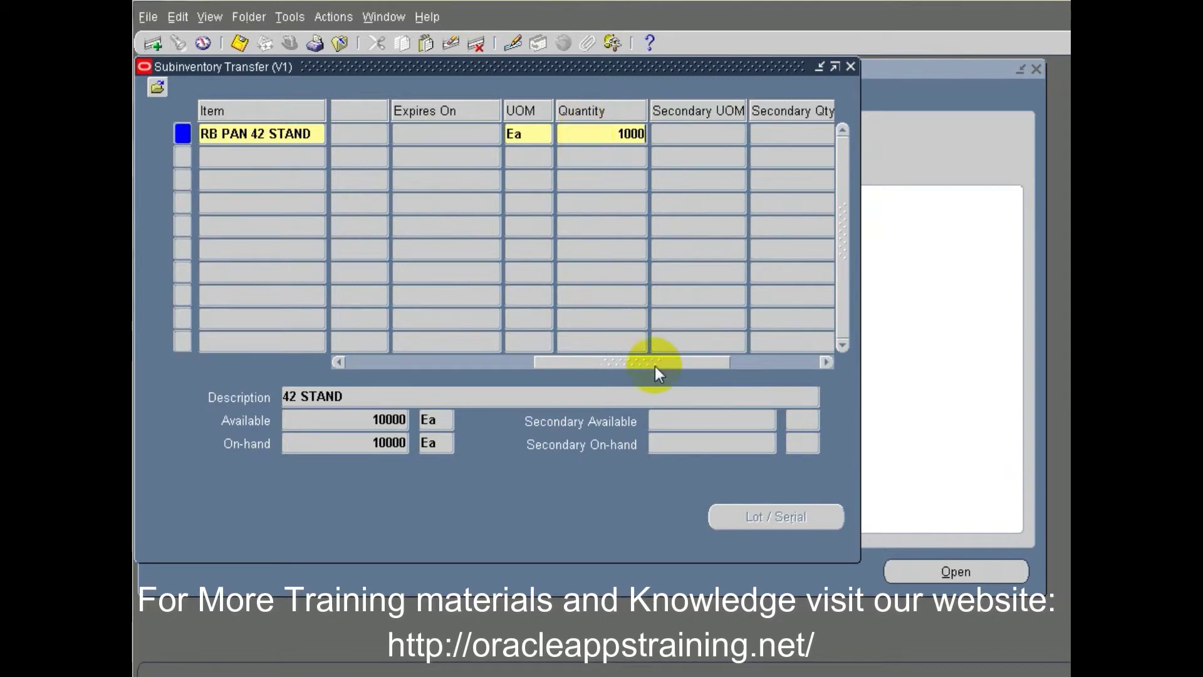
drag(653, 364, 462, 363)
click(239, 42)
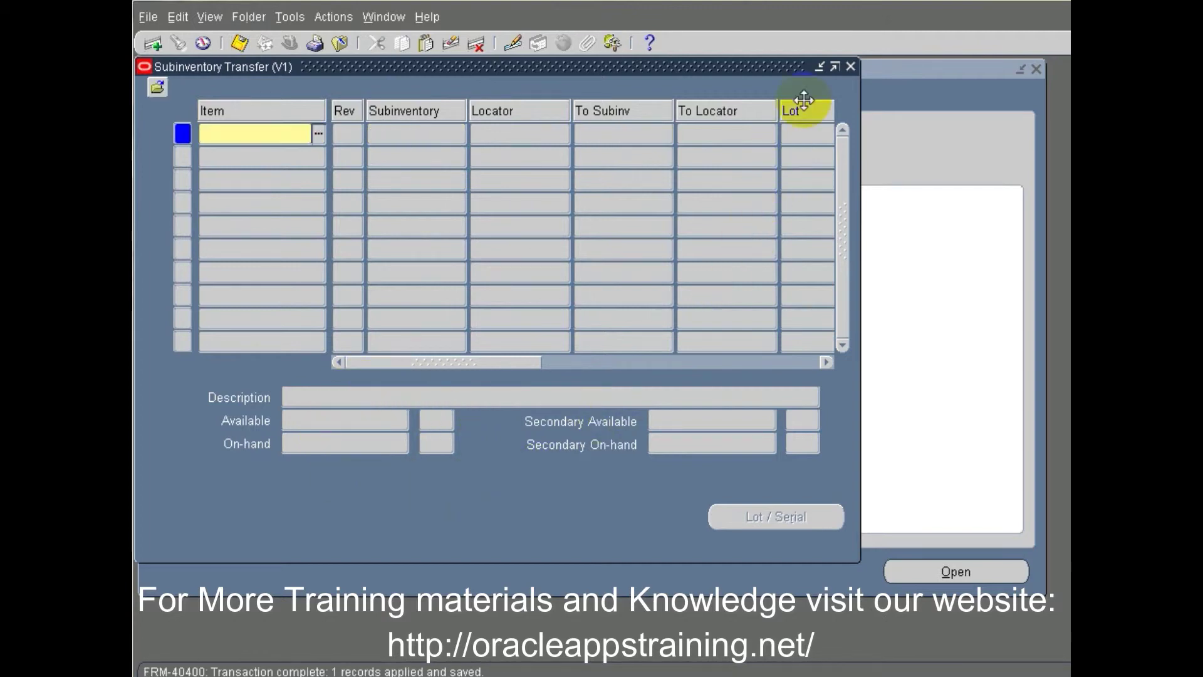
Close the transfer lines and transaction header forms and collapse the function tree.
click(849, 68)
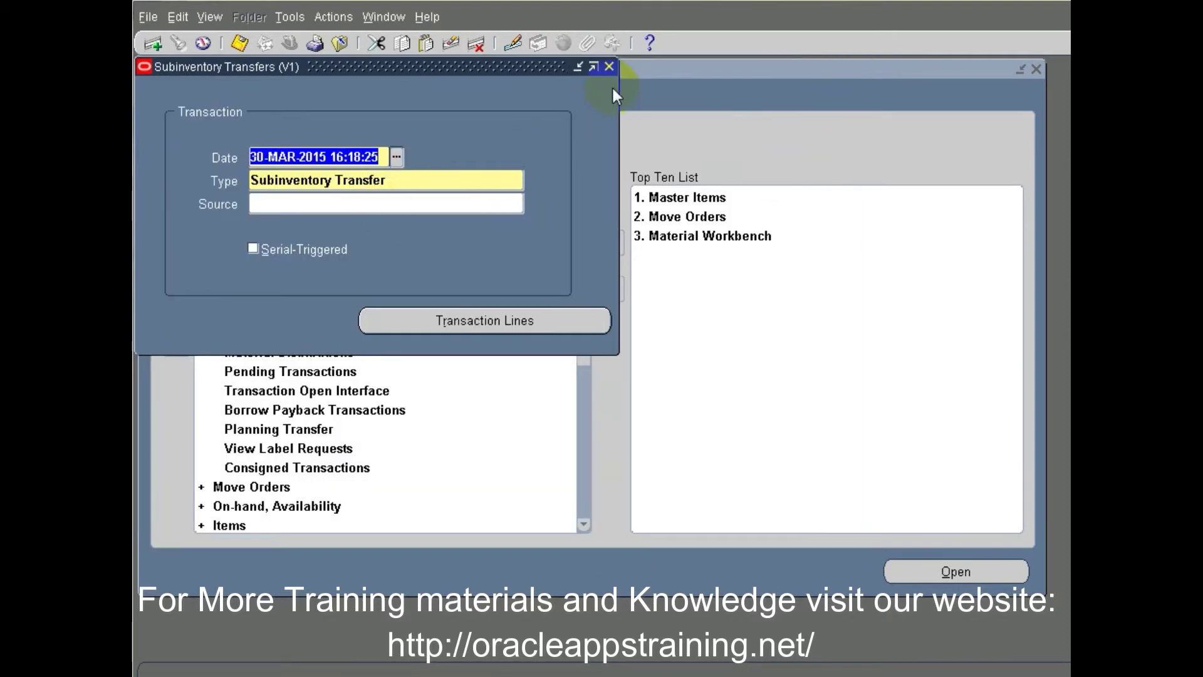
click(609, 65)
click(176, 344)
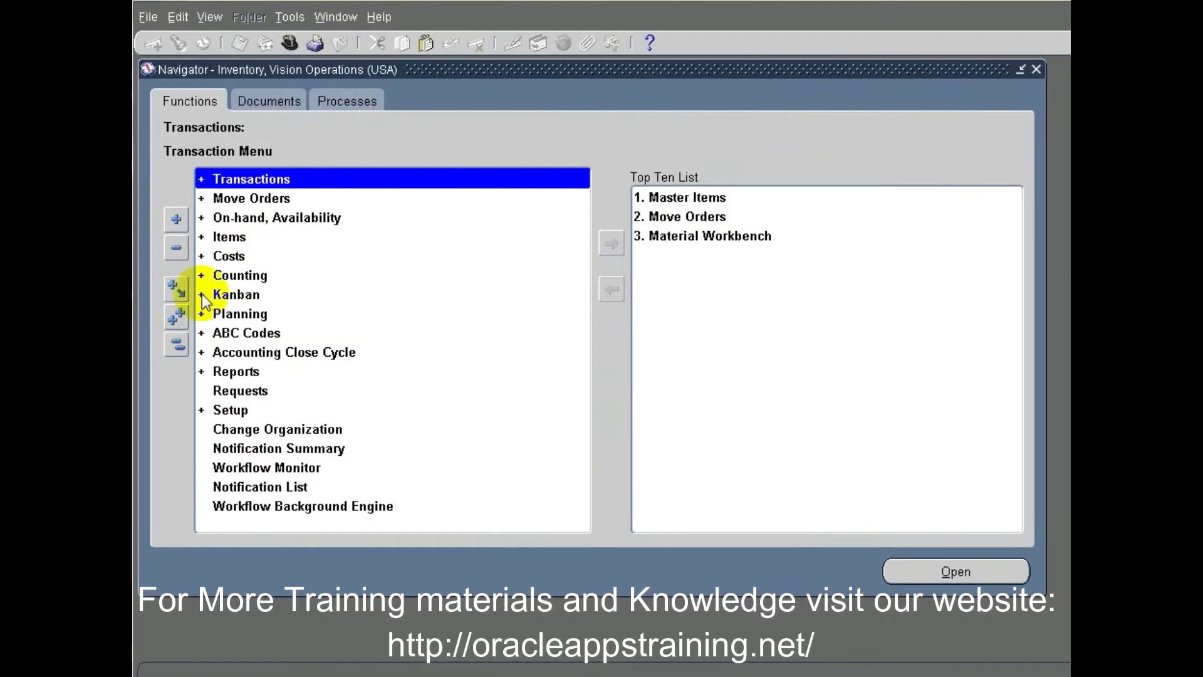
Open On-hand Quantity from Items > On-hand, Availability.
click(252, 228)
double_click(252, 233)
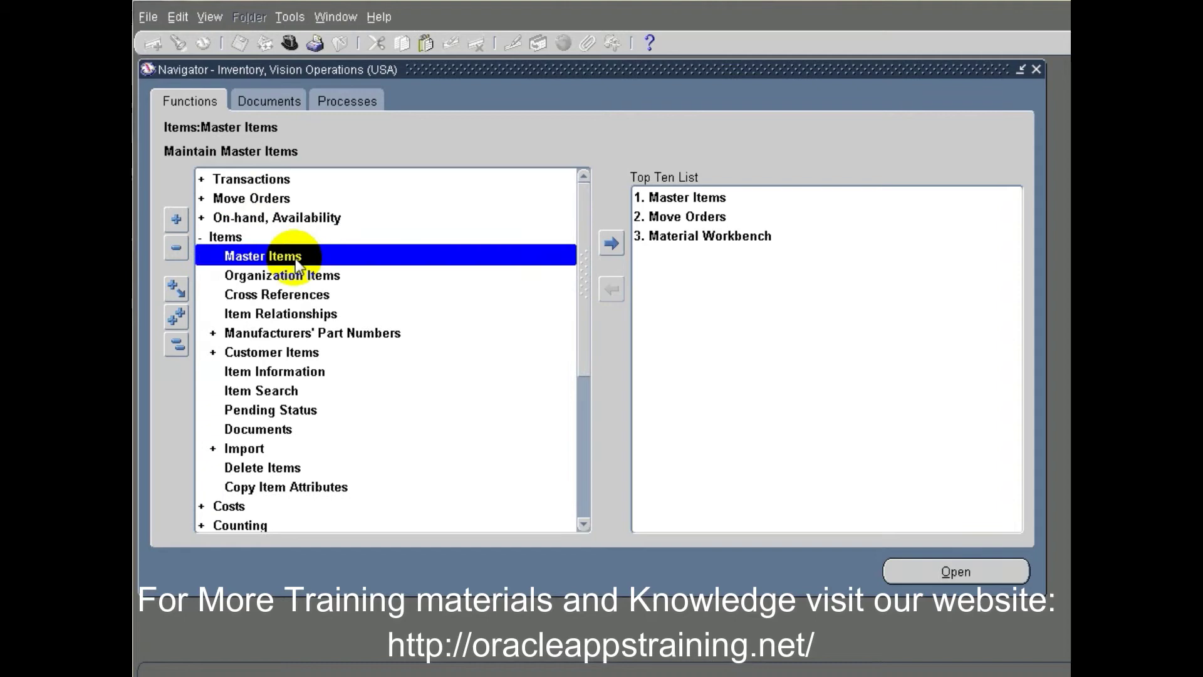
double_click(293, 219)
double_click(294, 240)
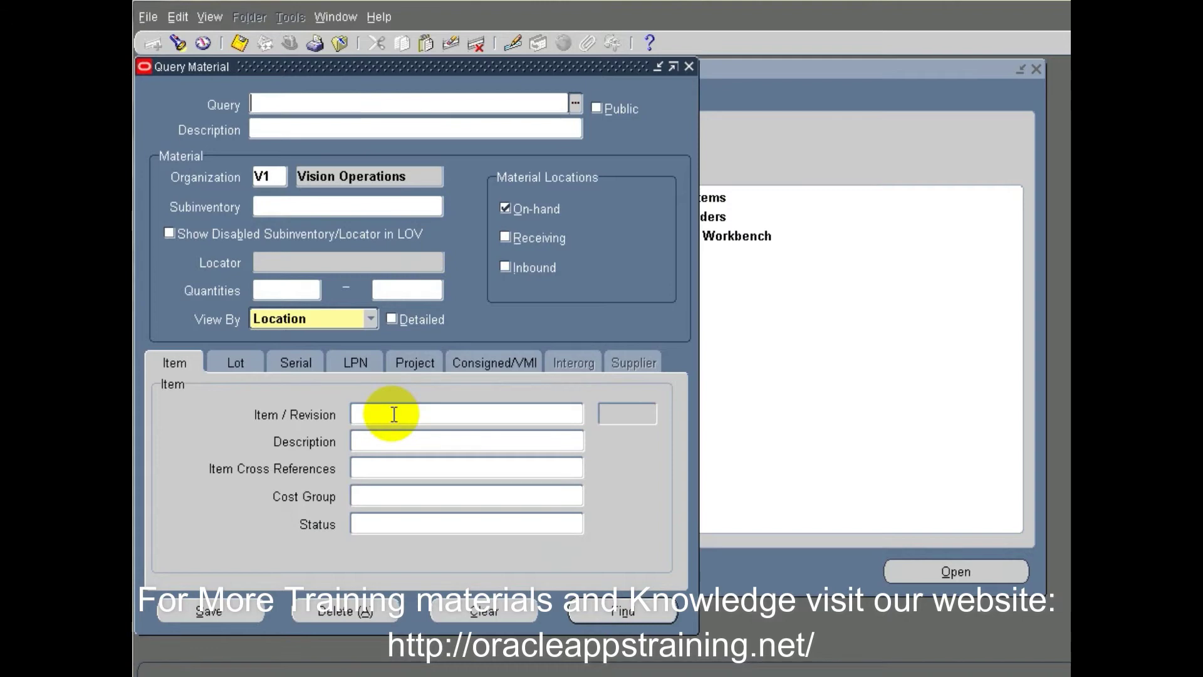
Query RB PAN 42 STAND via 'RB PAN %' and check its on-hand availability.
click(394, 415)
text(RB)
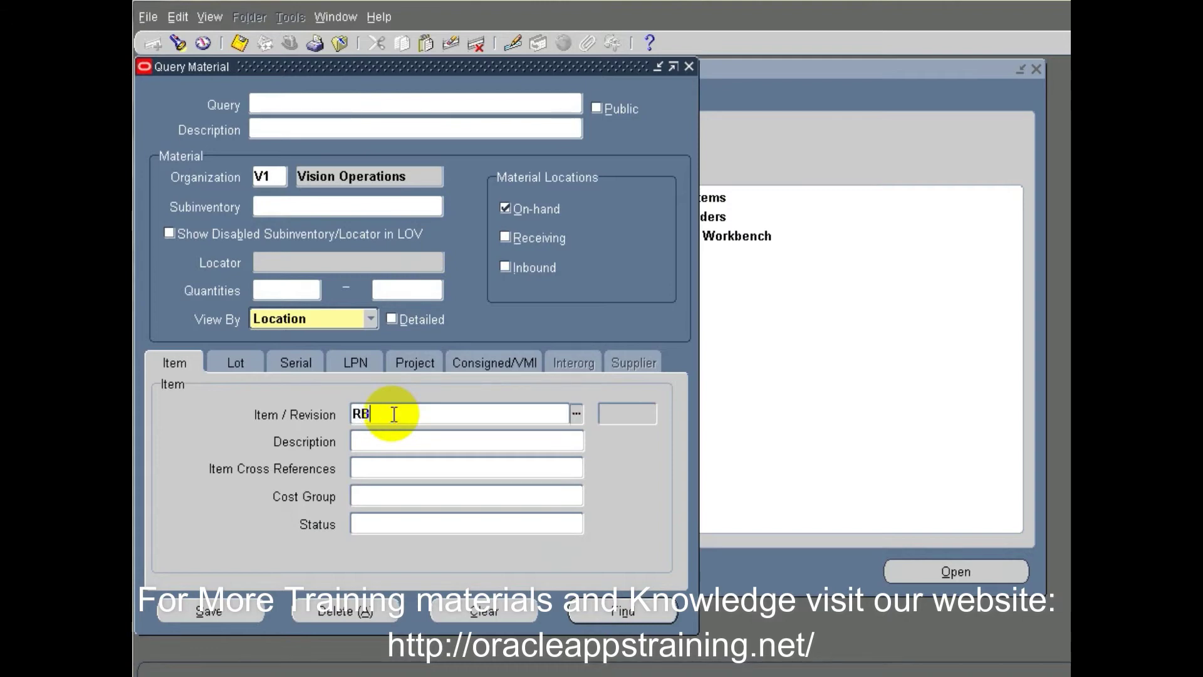
text( PAN %)
key(Tab)
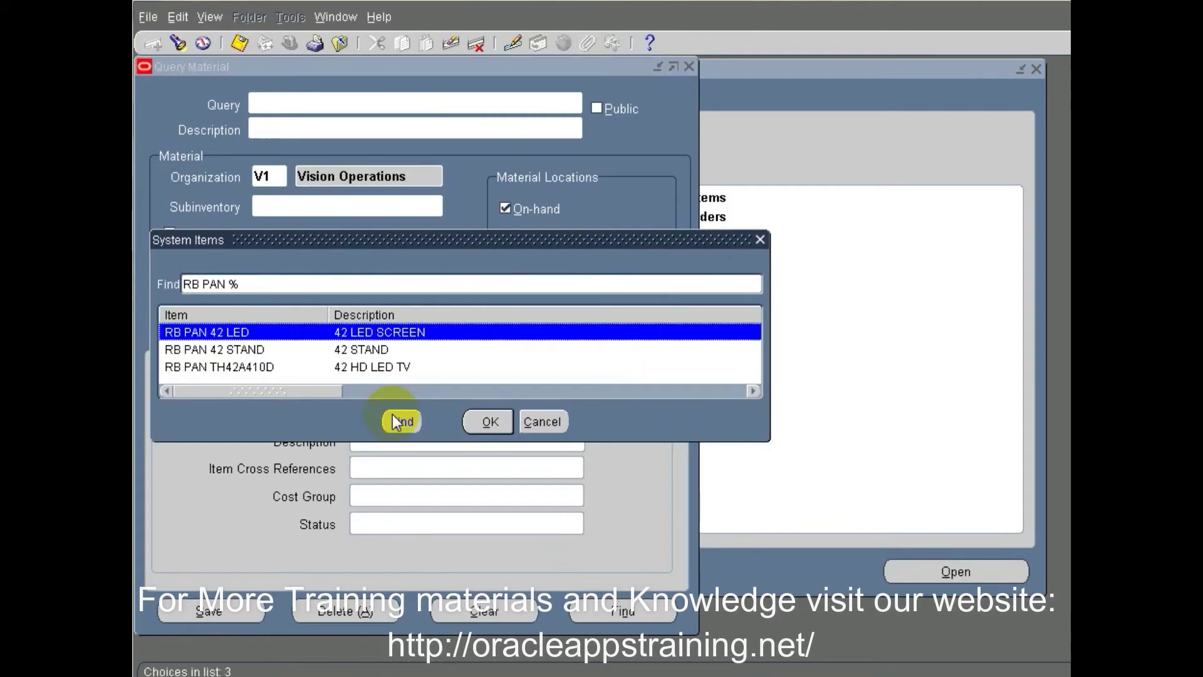
double_click(251, 349)
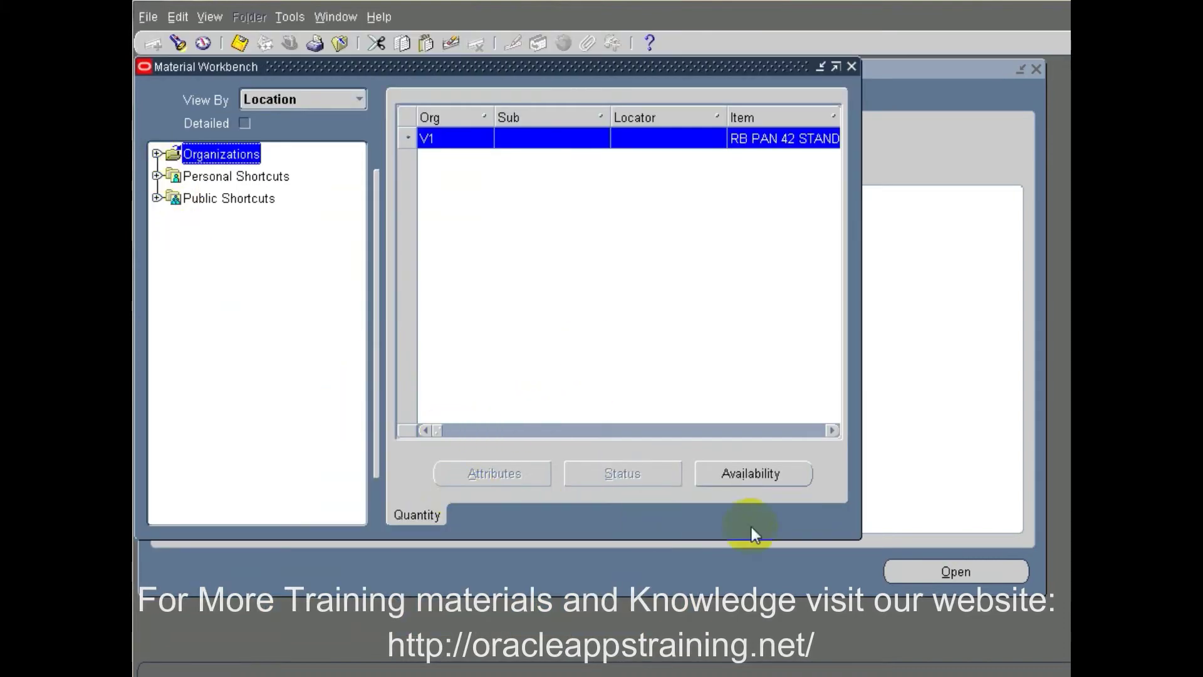
click(709, 480)
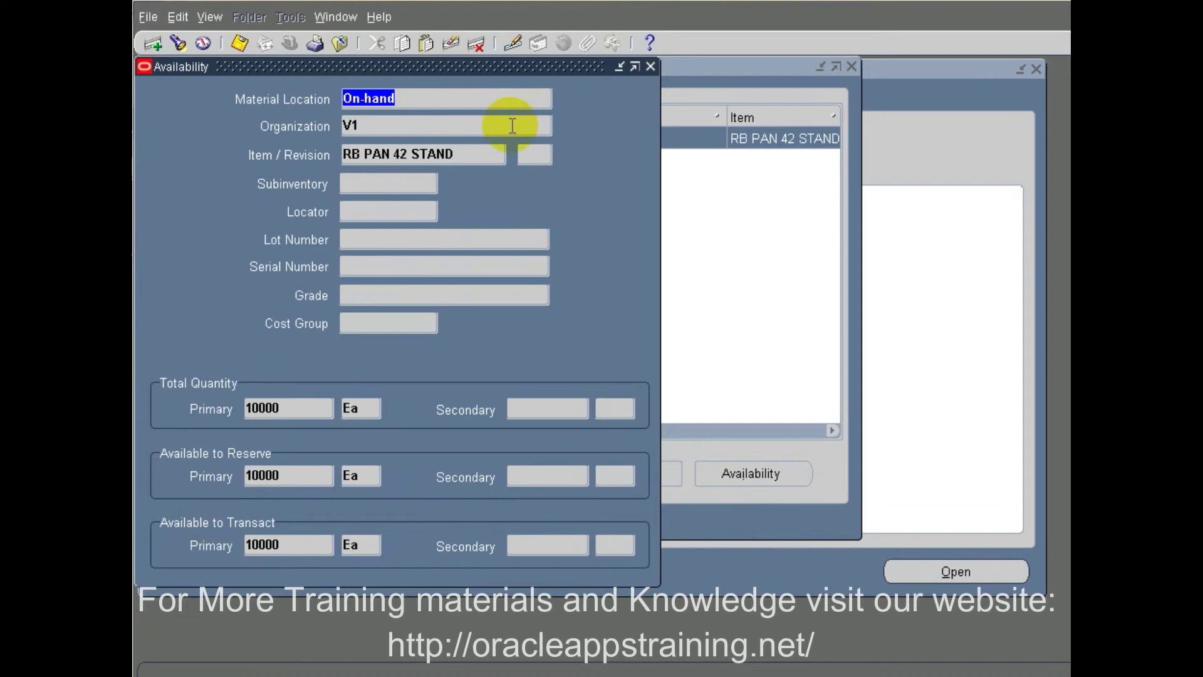
click(650, 67)
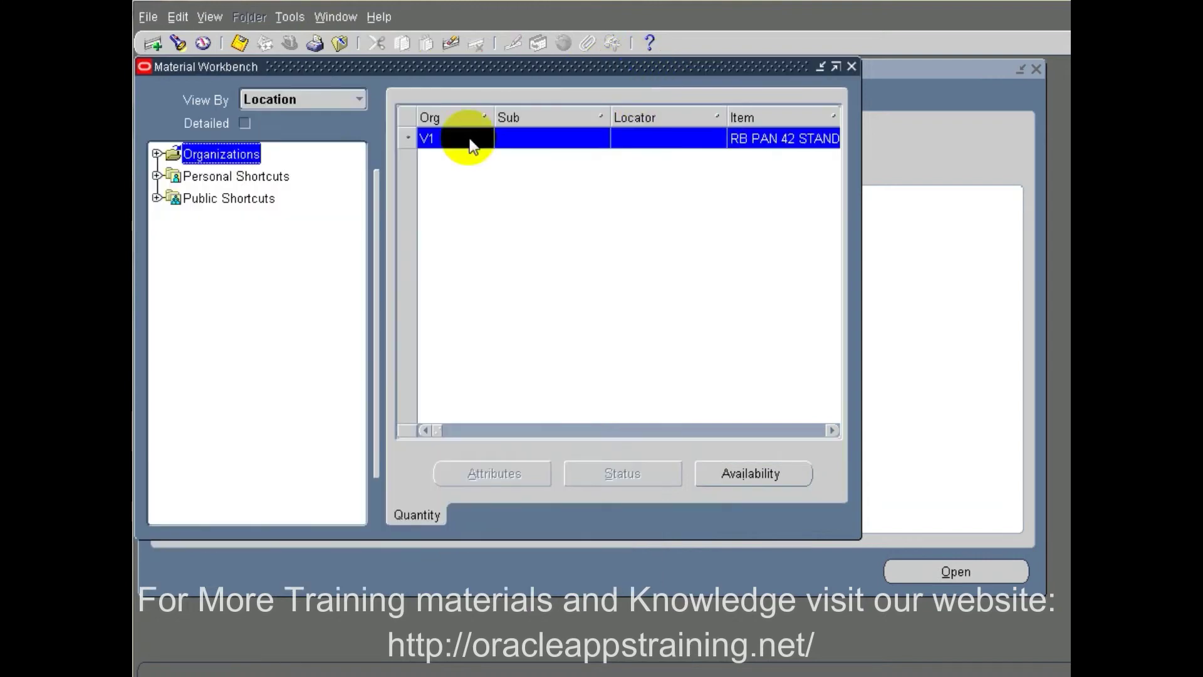
Expand V1's on-hand tree to the item under RB RM and RB RM1, and view RB RM1's status.
click(156, 153)
click(174, 175)
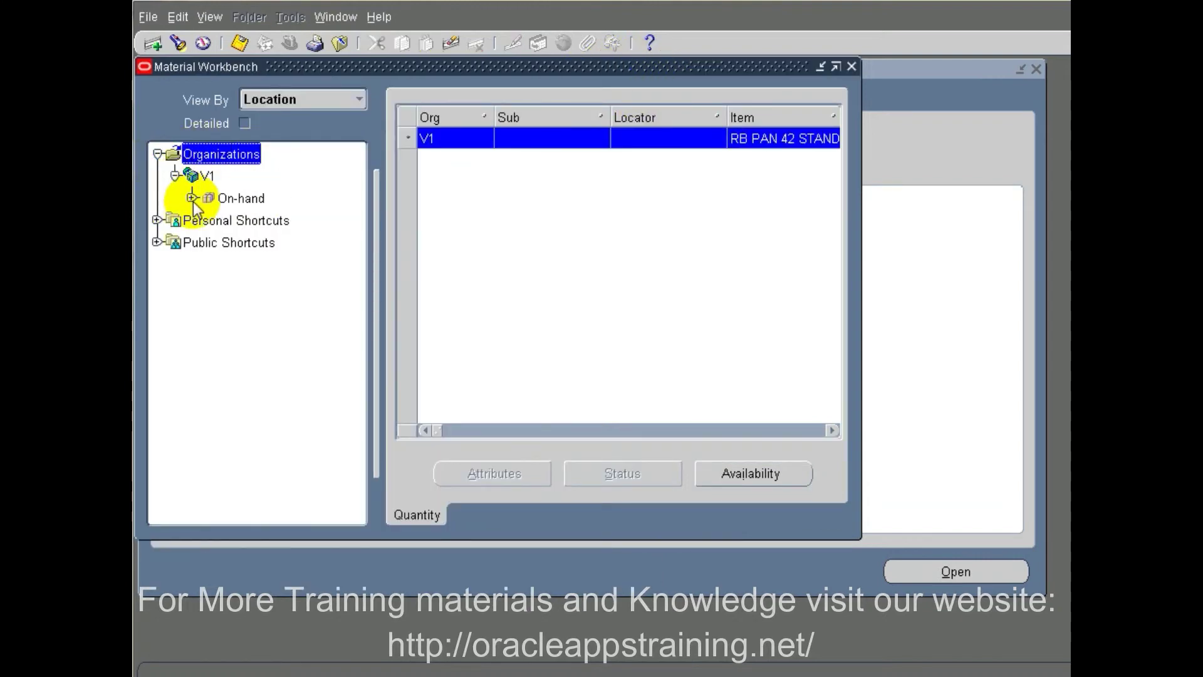
click(192, 198)
click(209, 220)
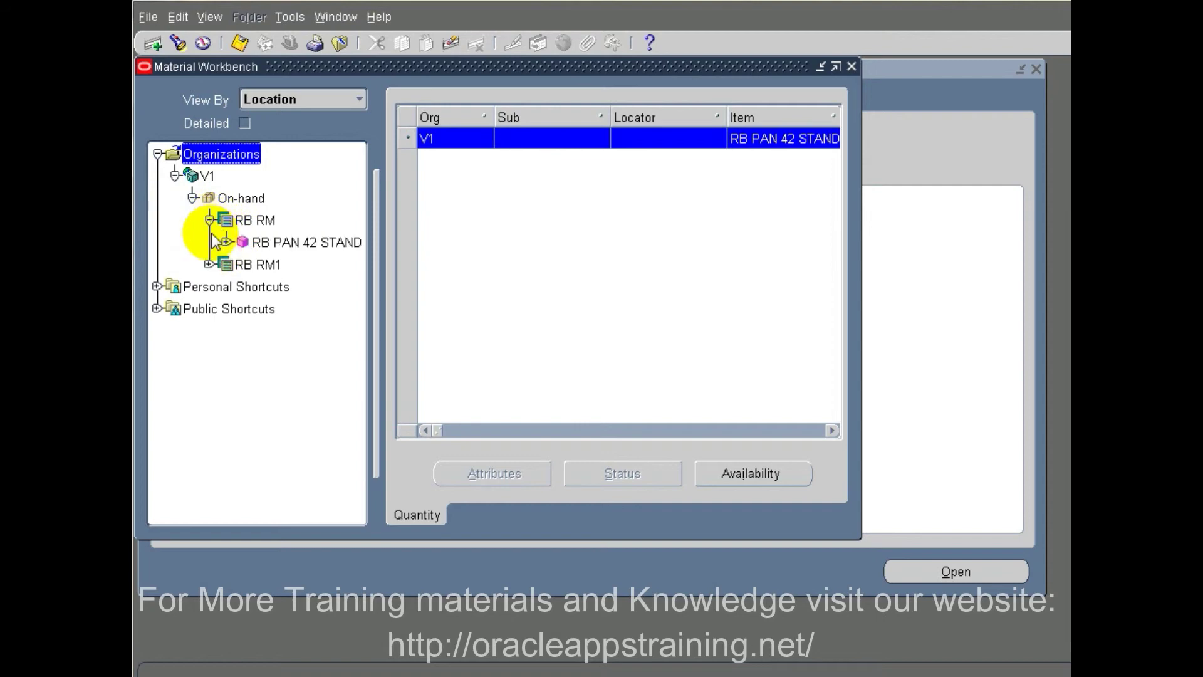
click(210, 264)
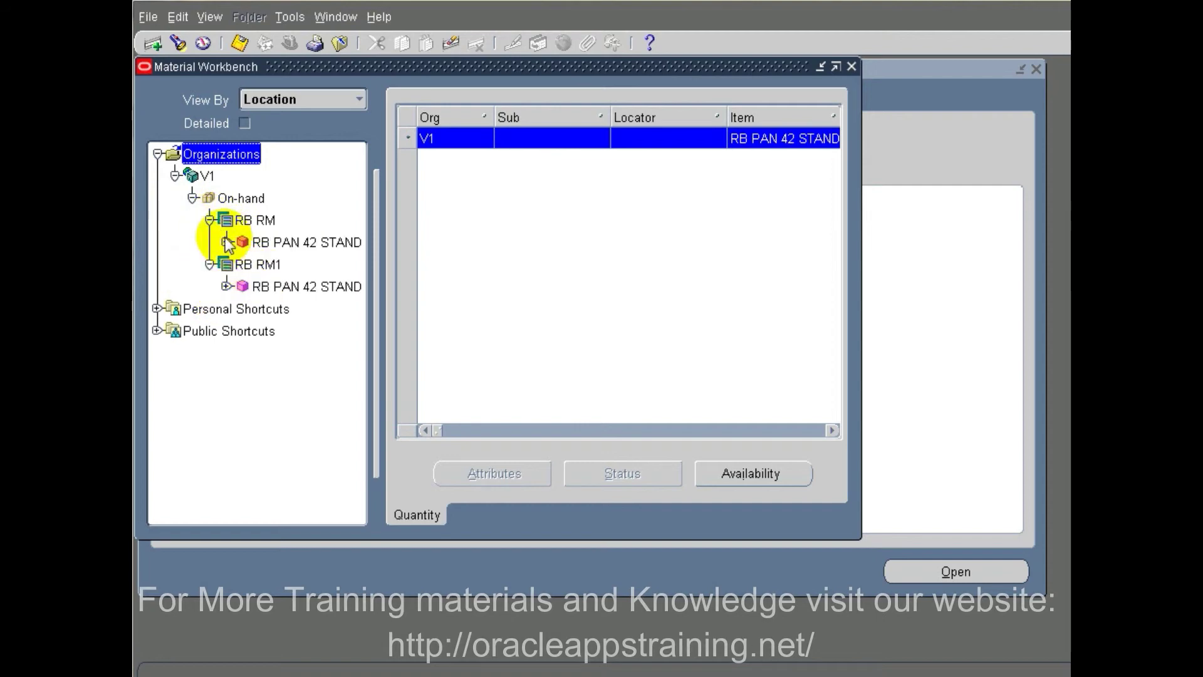
click(226, 242)
click(227, 287)
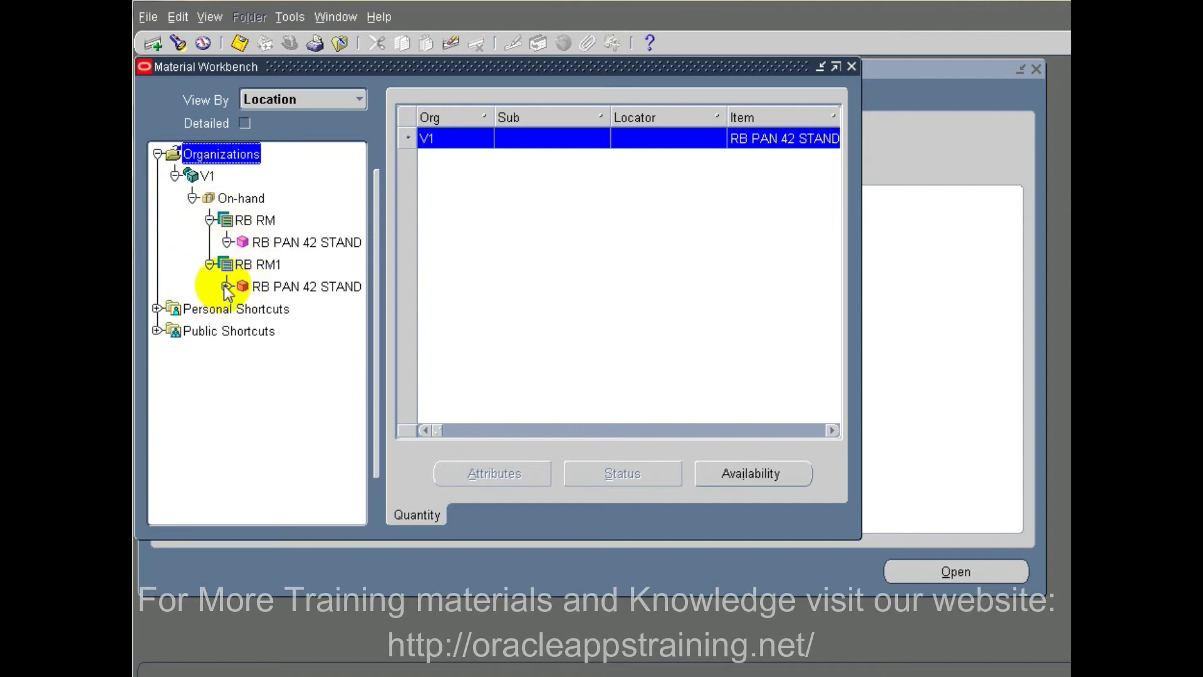
click(290, 287)
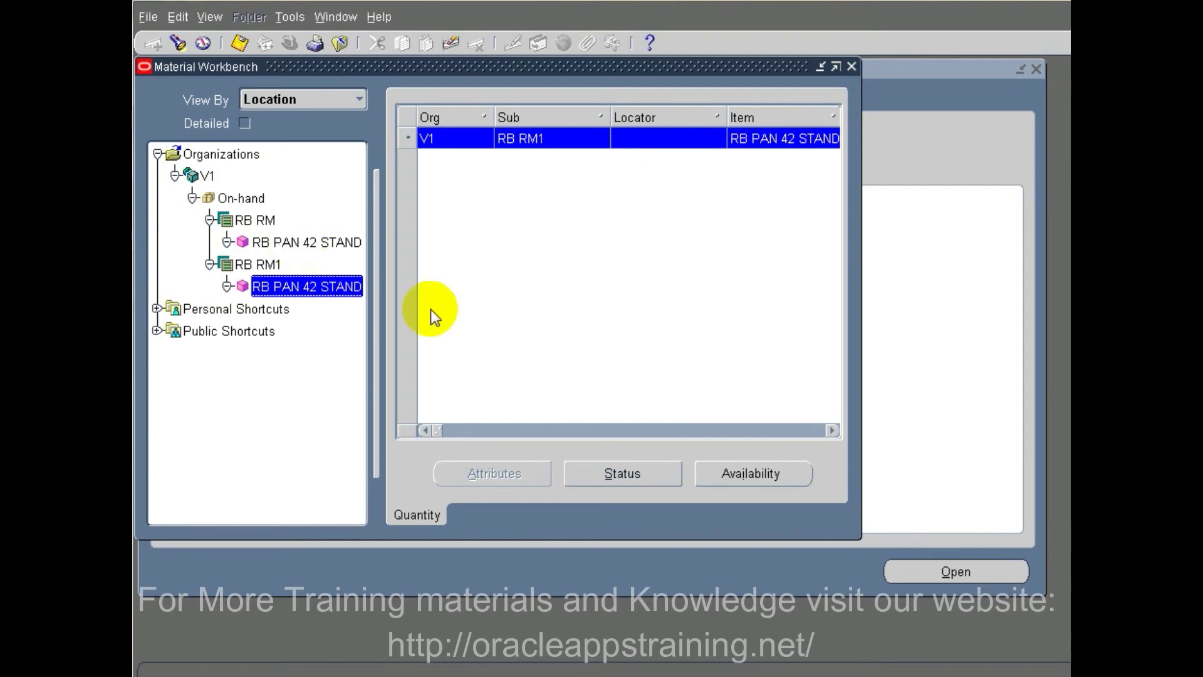
click(618, 473)
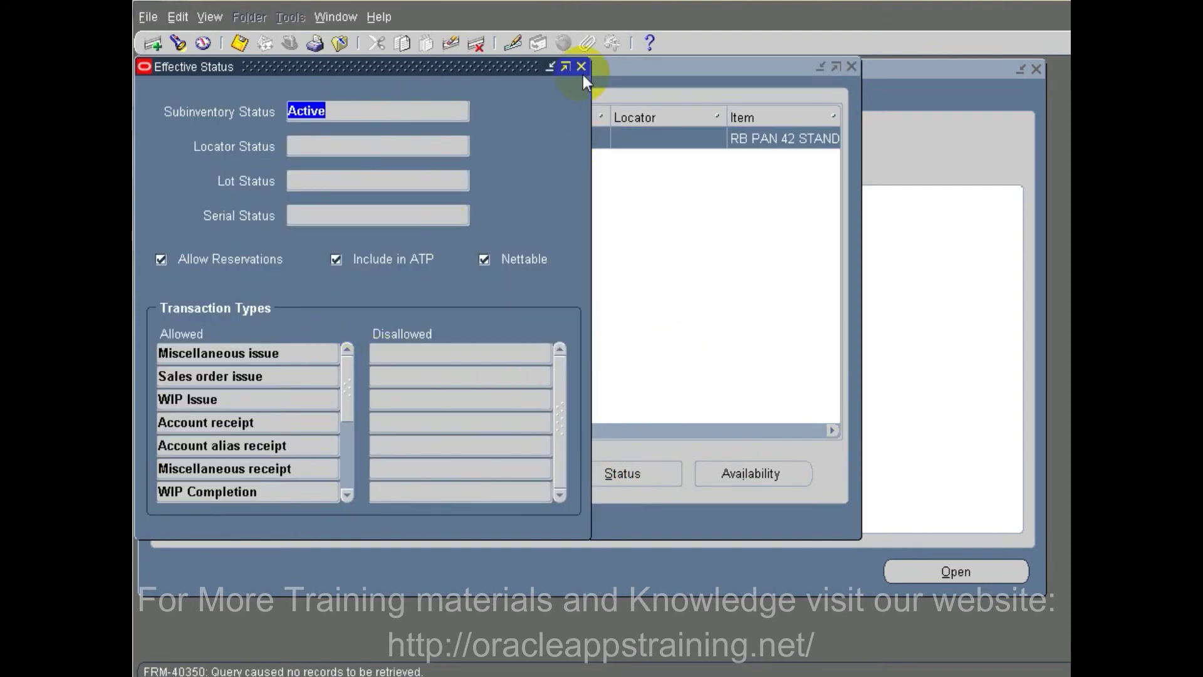
click(581, 67)
Check availability: 1000 Ea in RB RM and 9000 Ea in RB RM1.
click(303, 242)
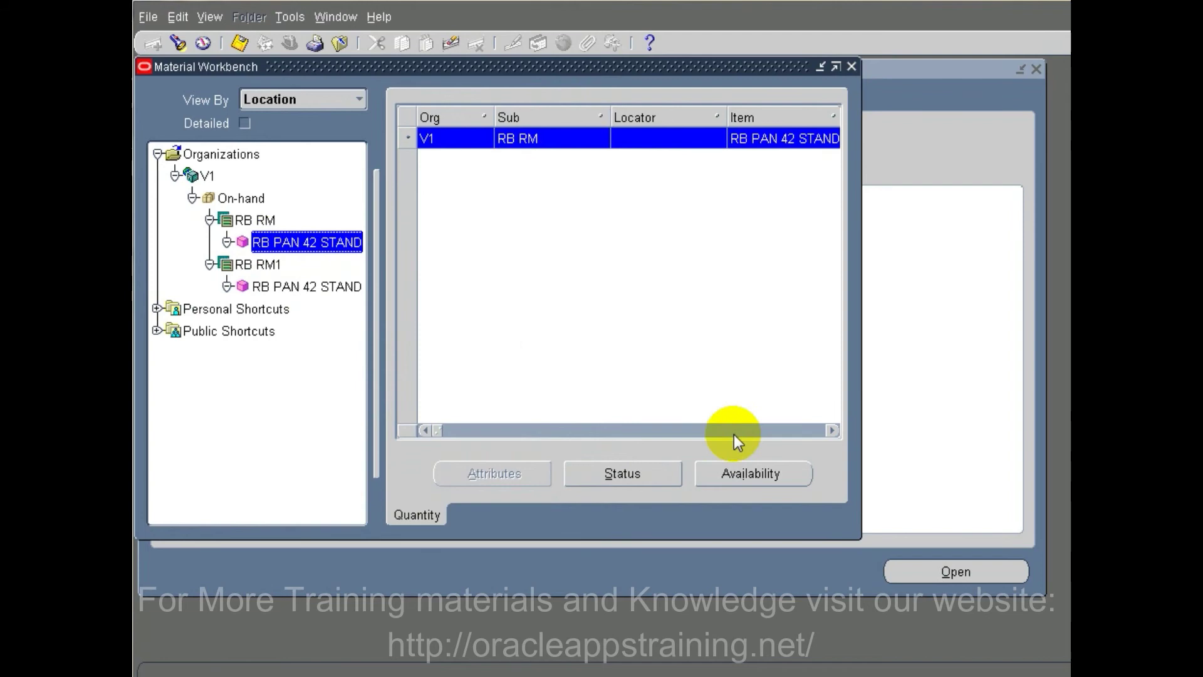
click(773, 481)
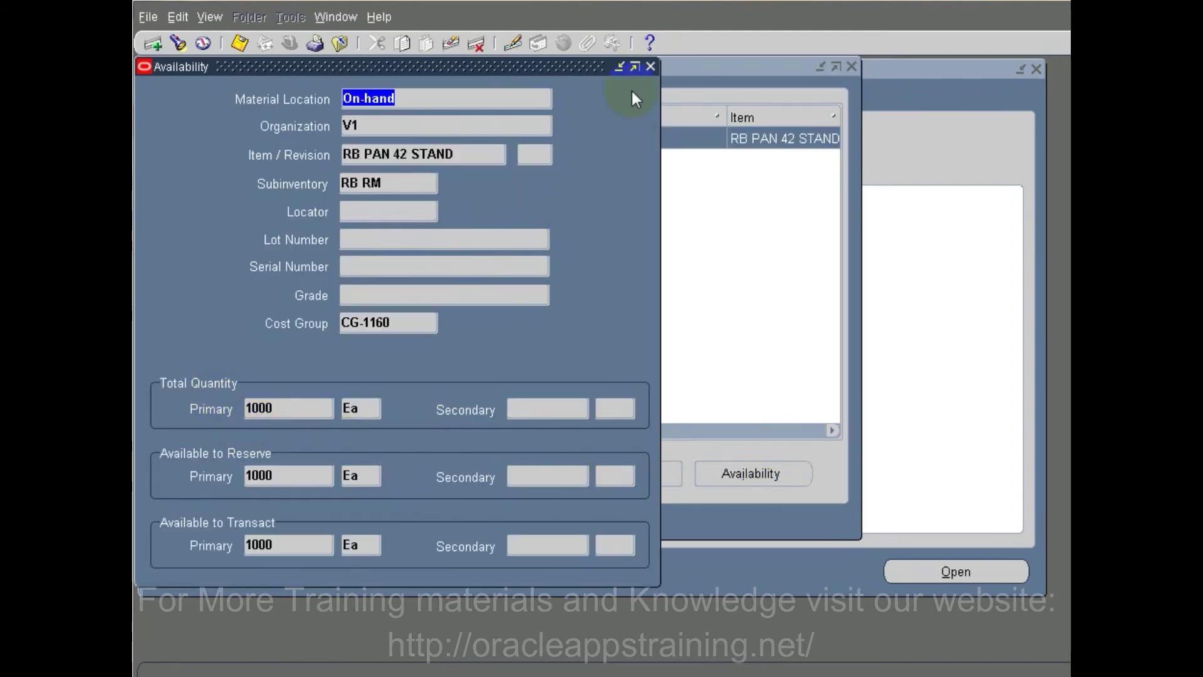
click(648, 66)
click(288, 286)
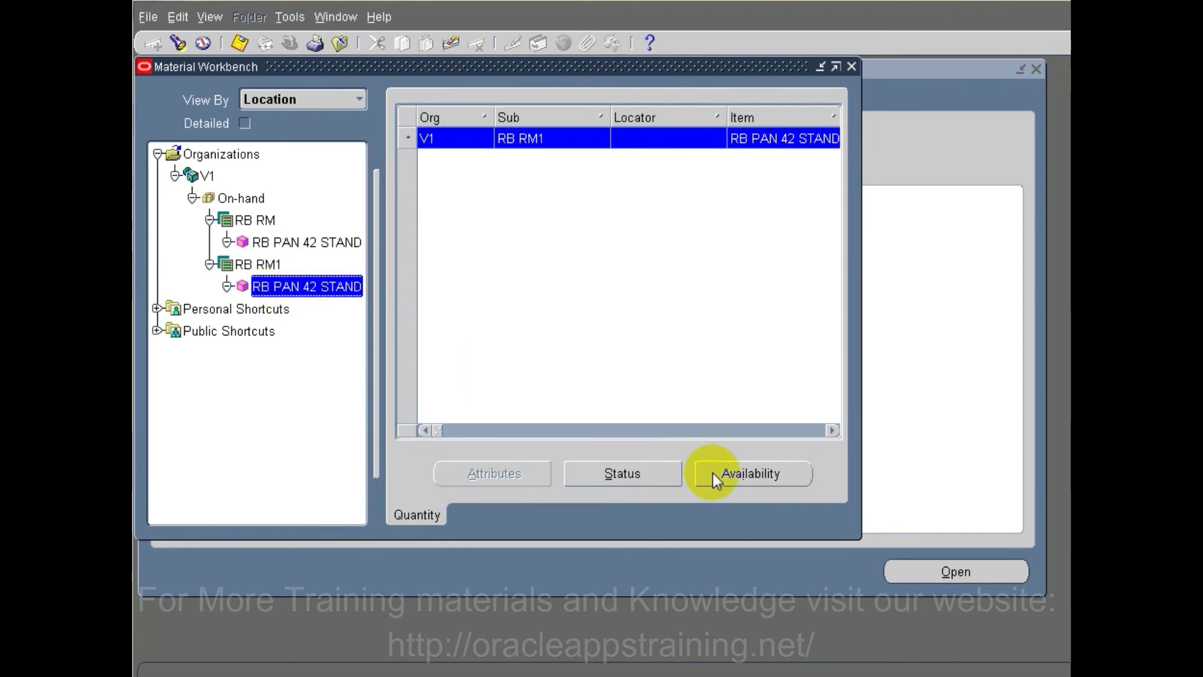
click(741, 479)
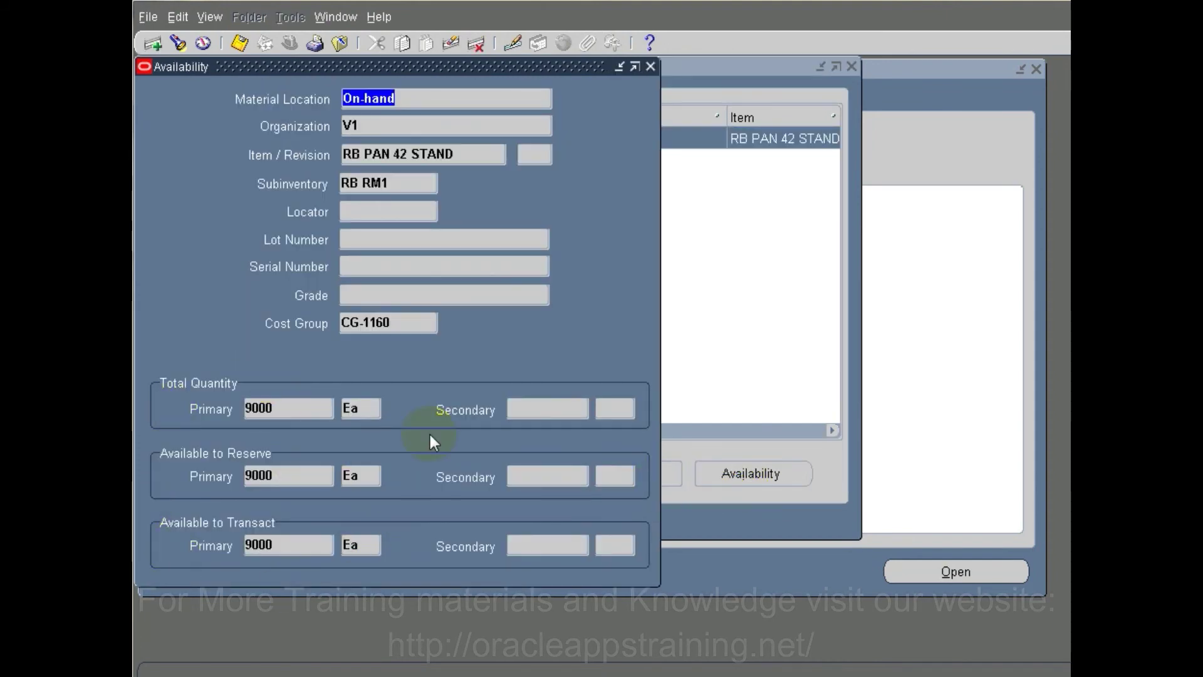
click(651, 67)
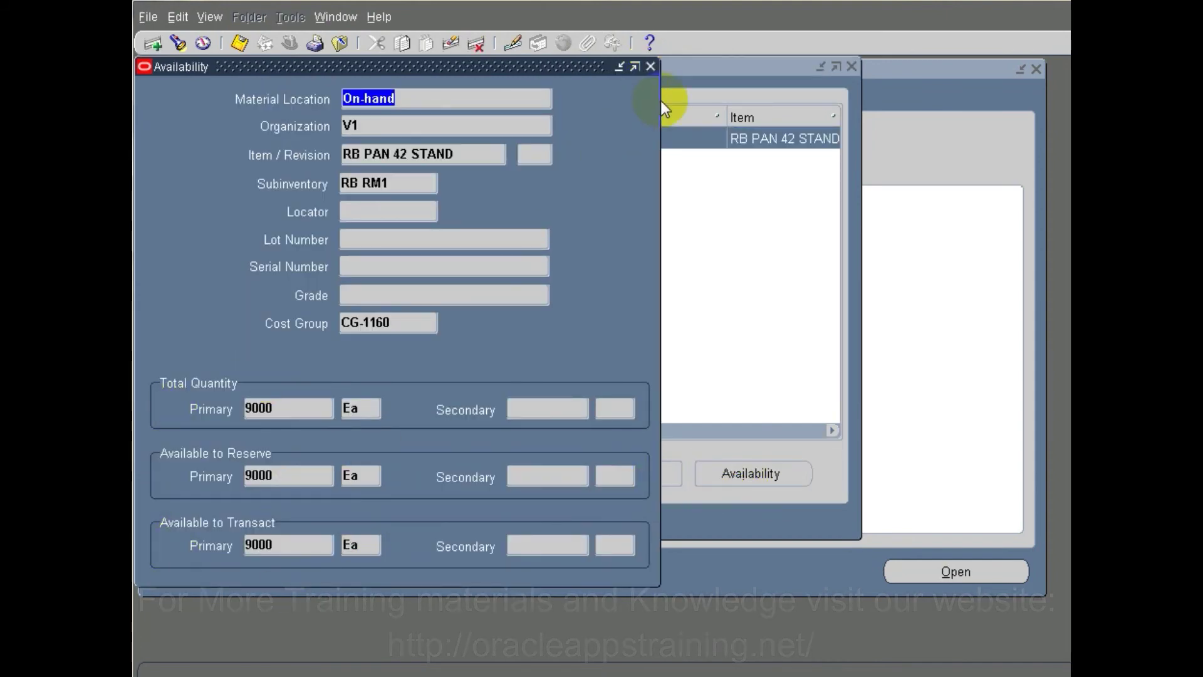